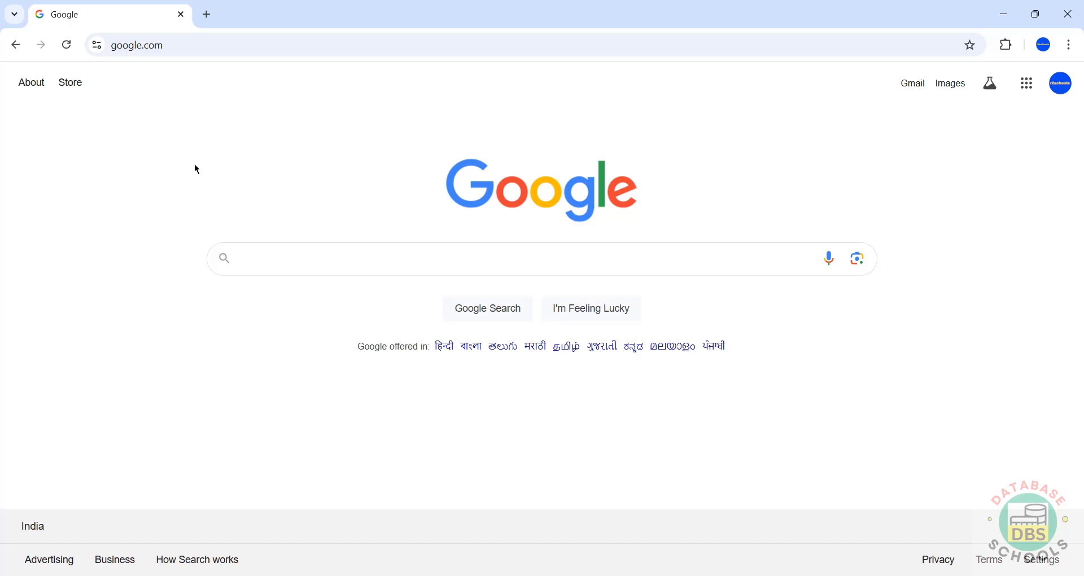
- Open the web page microsoft.com/en-us/sql-server/
click(227, 45)
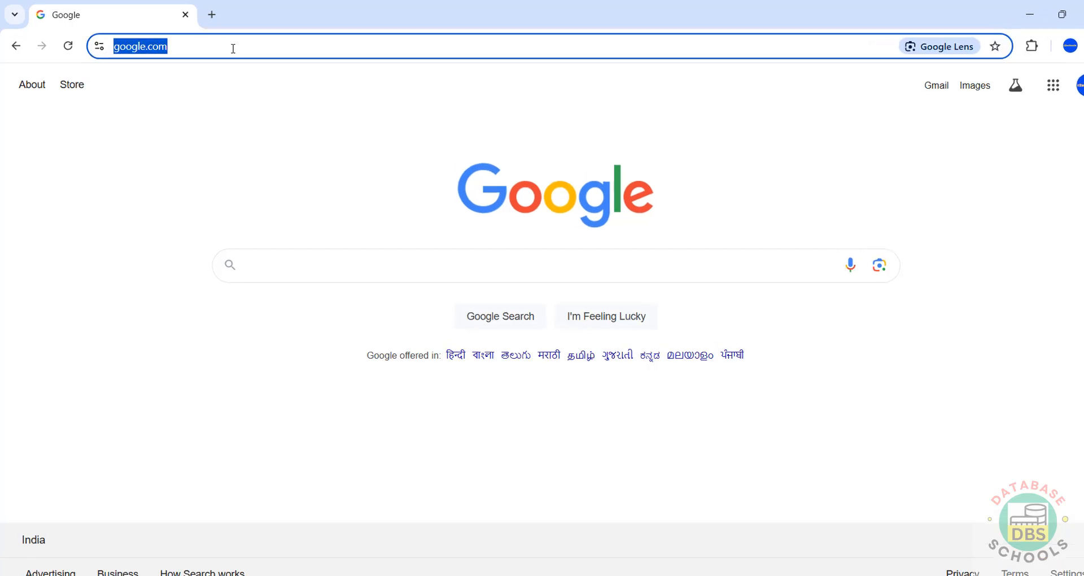
text(micr)
text(osoft)
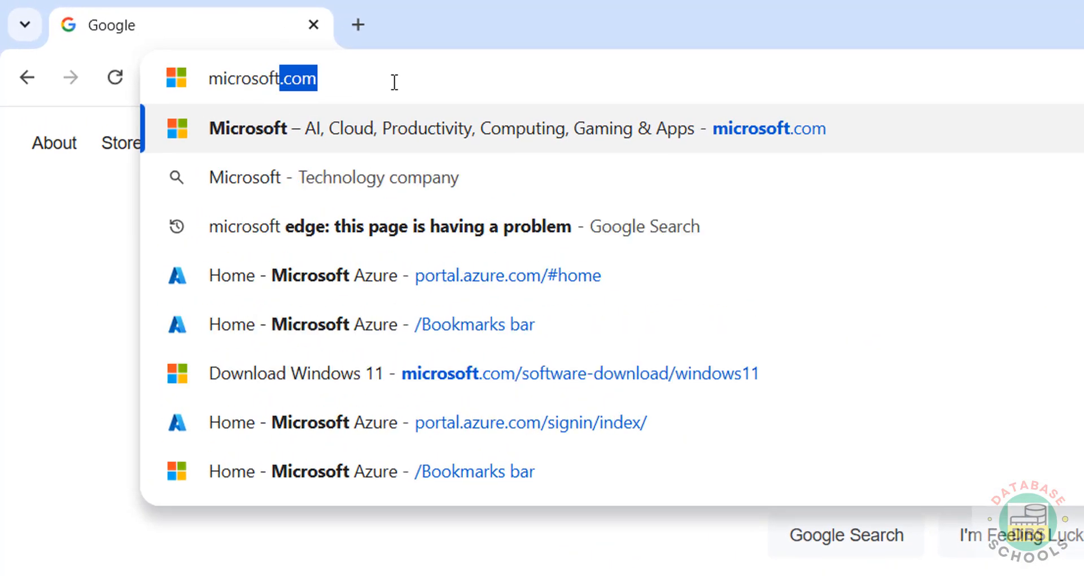
text(.com/en-us)
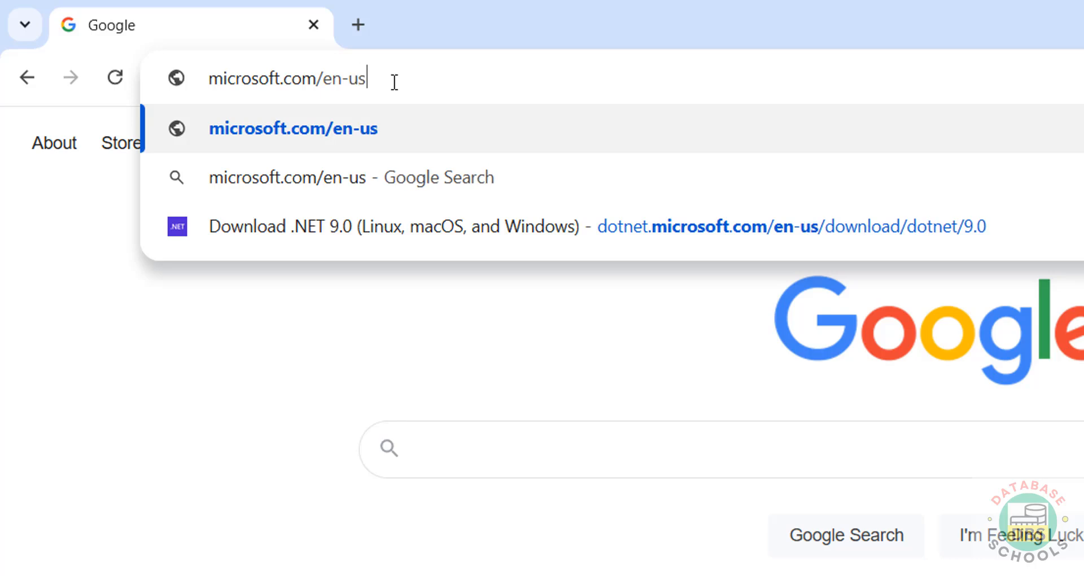
text(/)
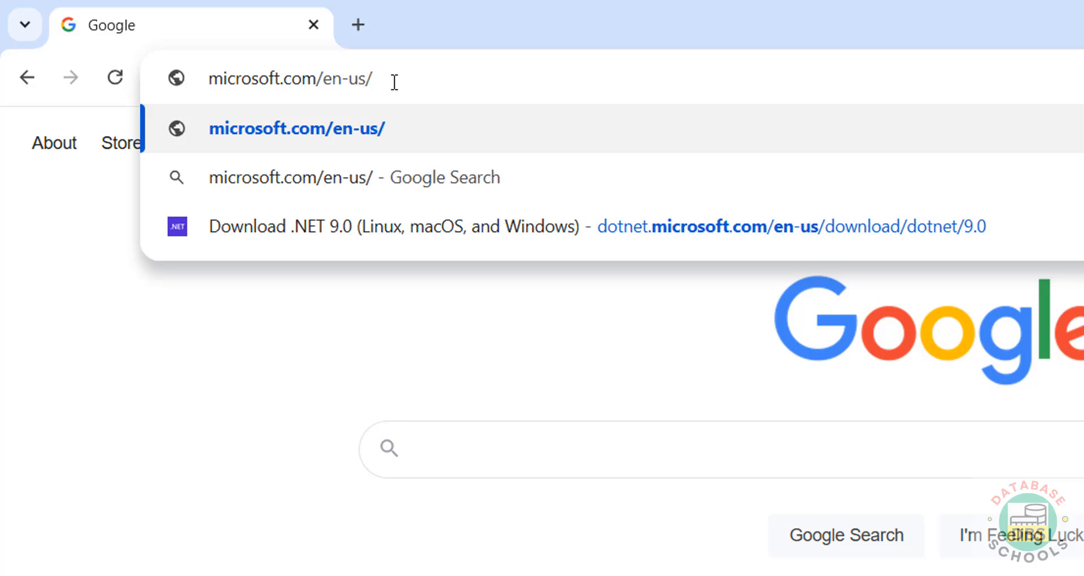
text(sql-ser)
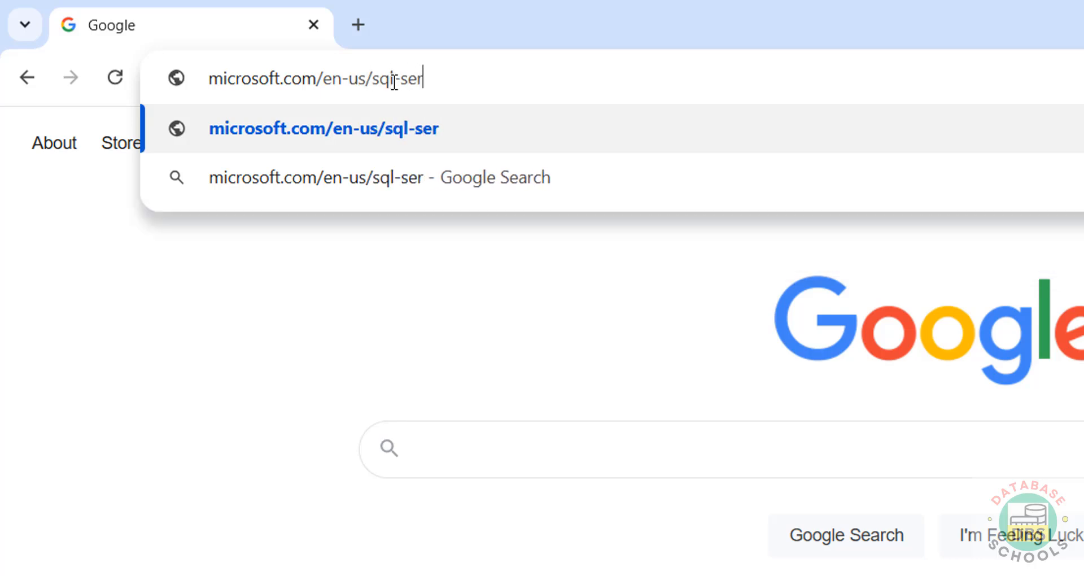
text(ver/)
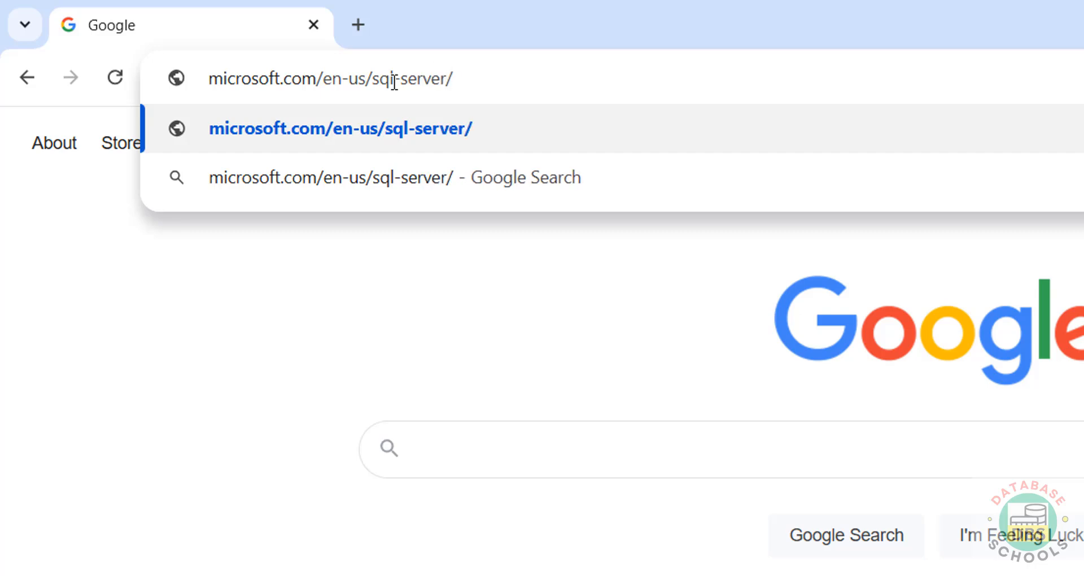
key(Return)
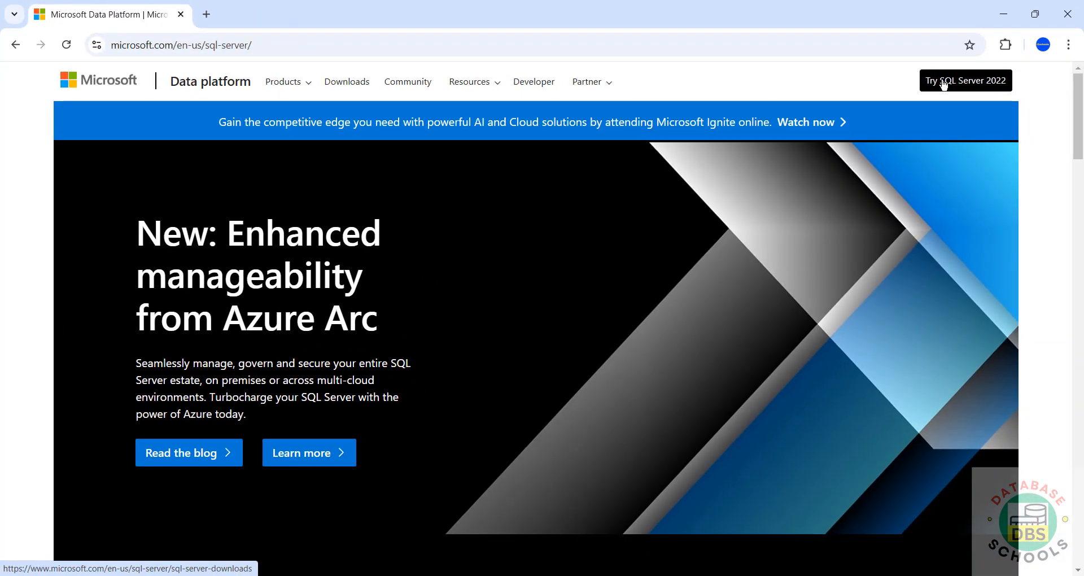
- Register for the SQL Server 2022 on-premises trial with contact and company details, country India, company size 5-9 and job role Database Administrator
click(943, 84)
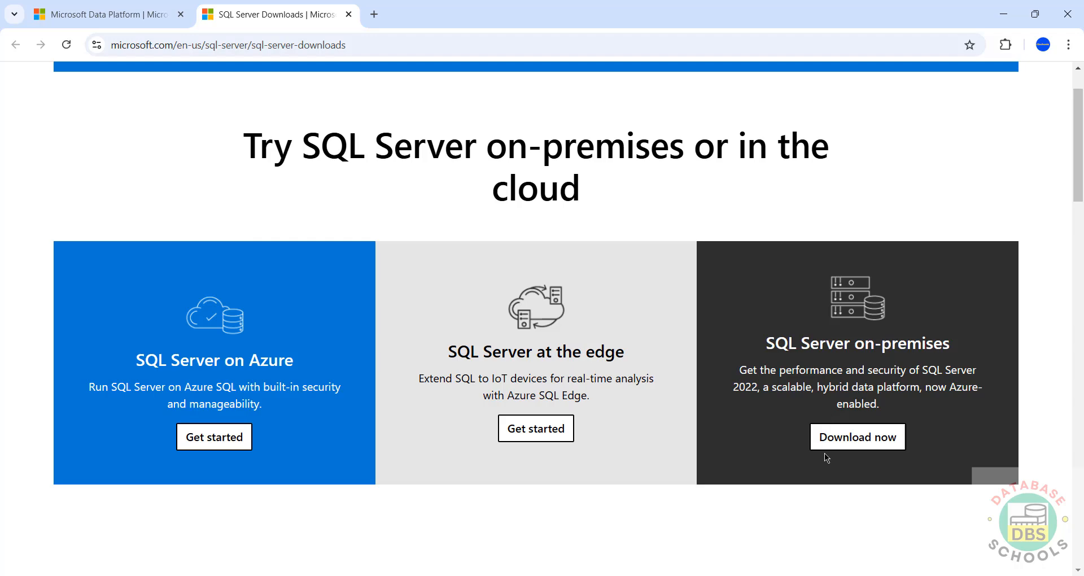
click(836, 442)
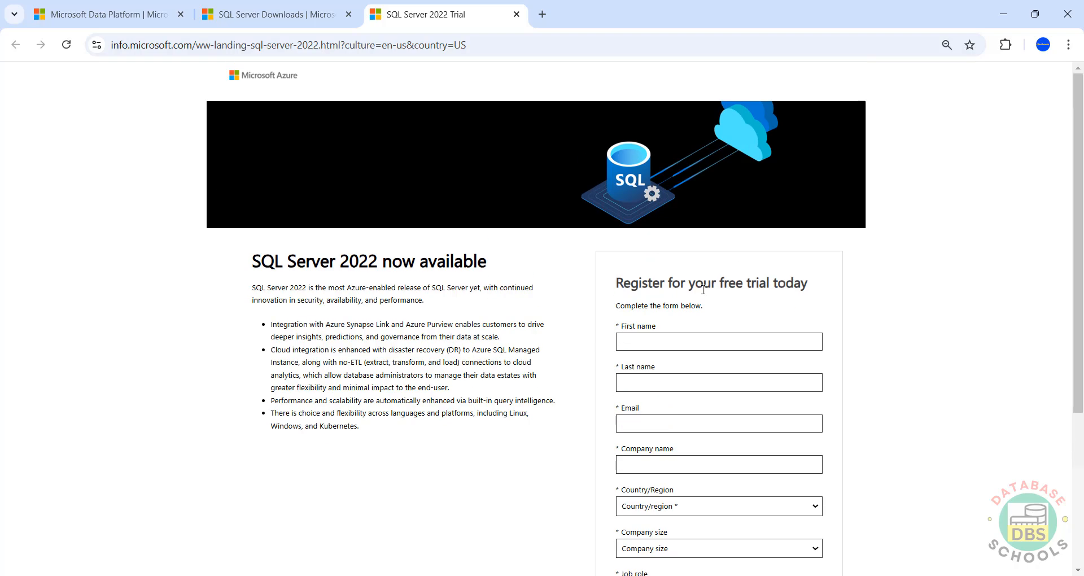
click(663, 340)
click(682, 332)
scroll(677, 335, down, 2)
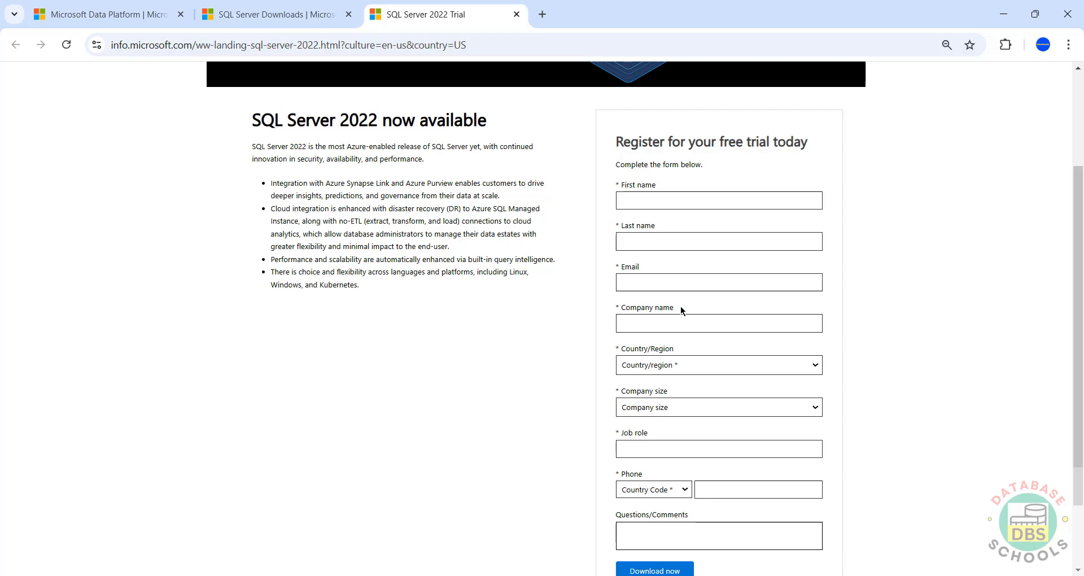
scroll(687, 371, down, 2)
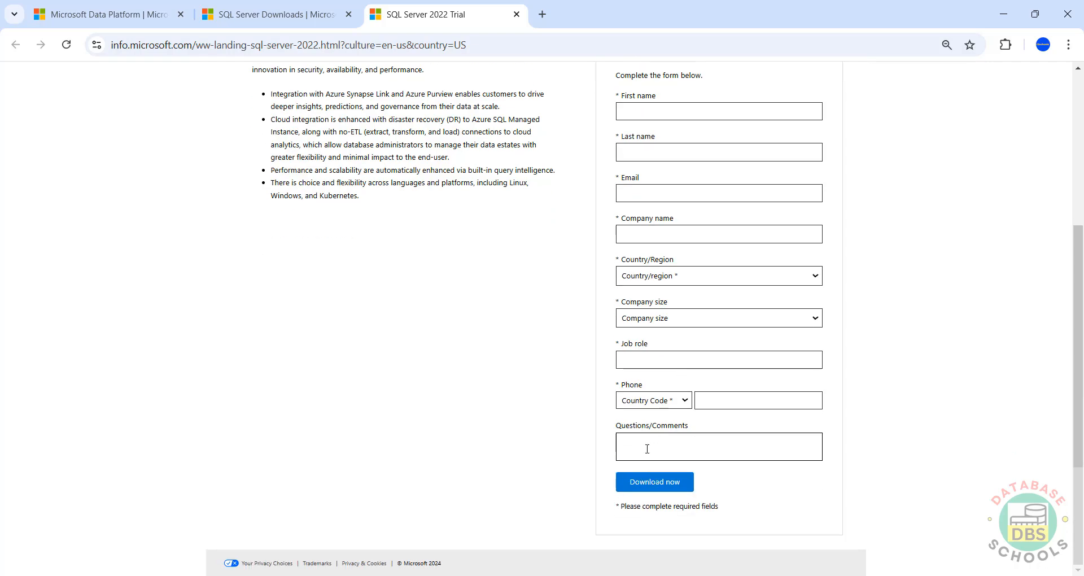
scroll(900, 252, up, 2)
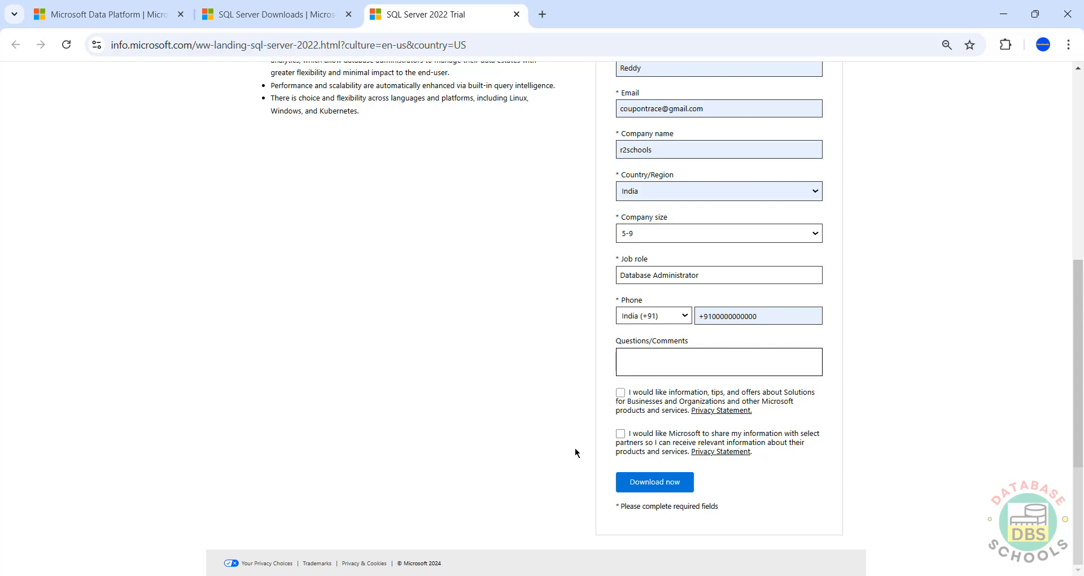
click(644, 492)
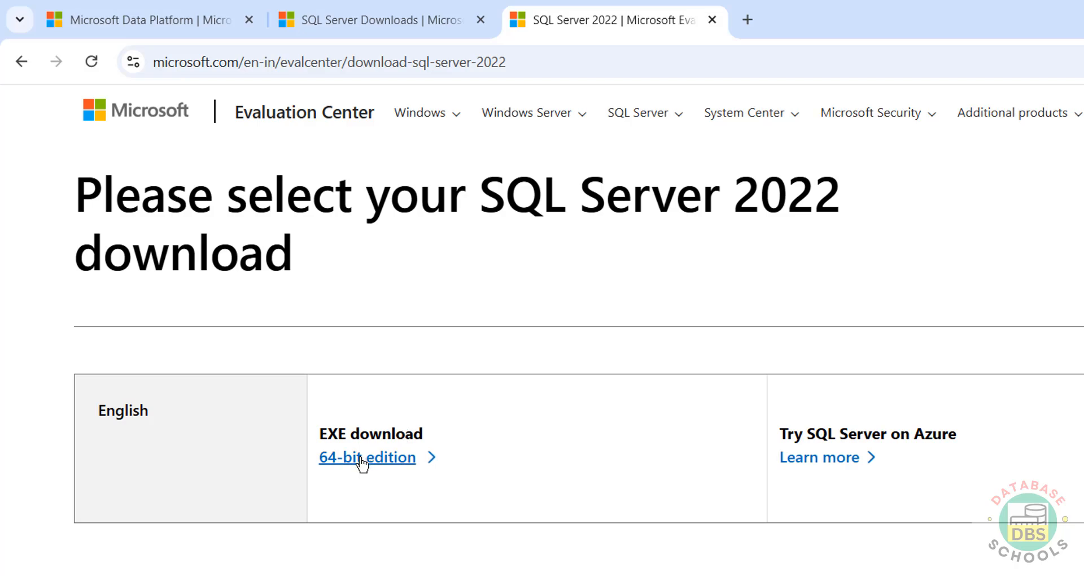
- Download the English 64-bit EXE of SQL Server 2022 and launch SQL2022-SSEI-Eval.exe from the full download history
click(361, 462)
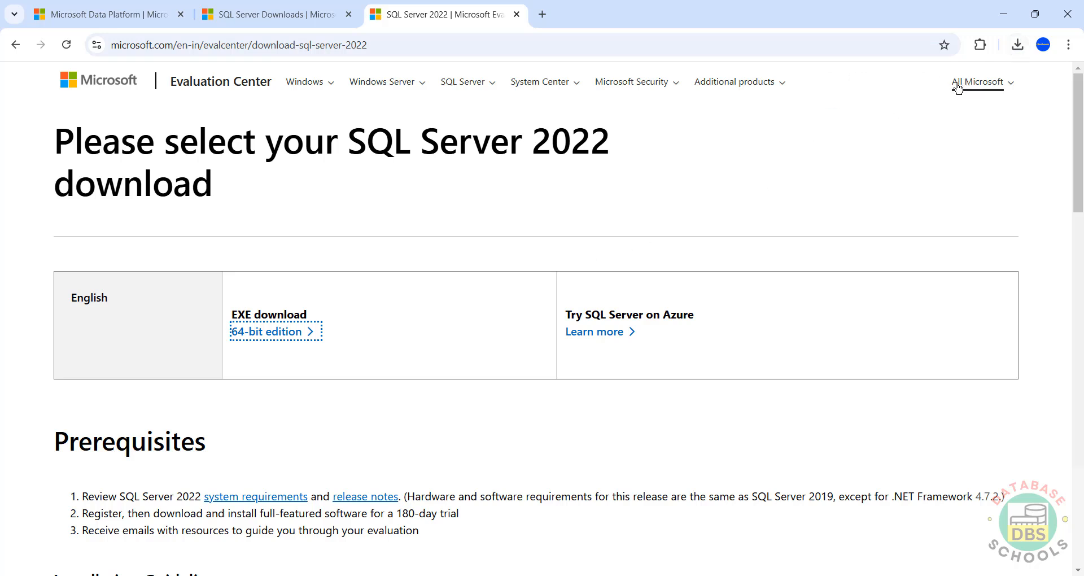
click(1011, 48)
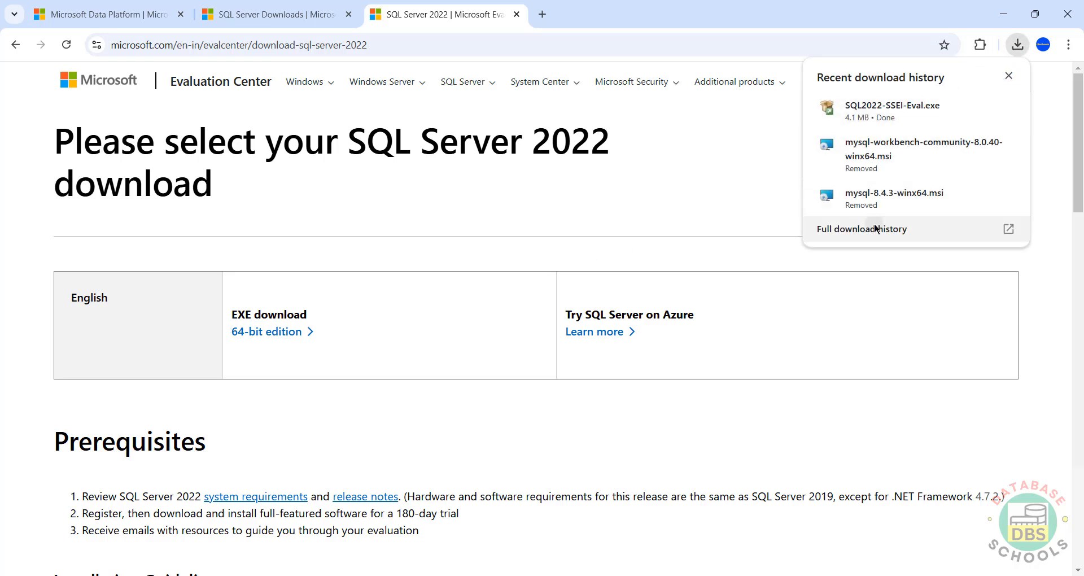
click(845, 220)
click(762, 244)
click(762, 243)
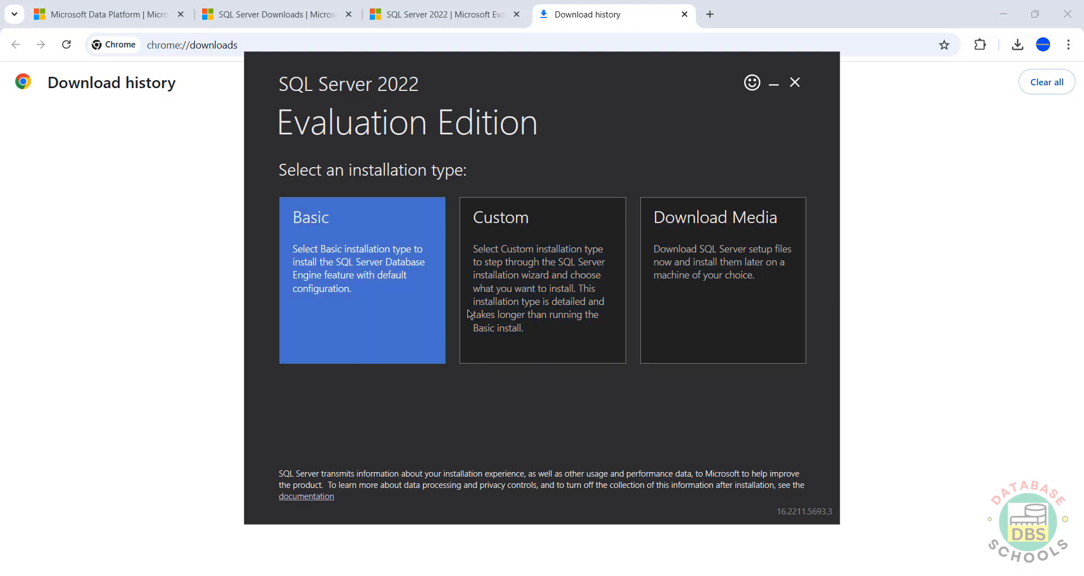
- Choose the Custom installation type, keep C:\SQL2022 as the media location, and start the installation
click(515, 289)
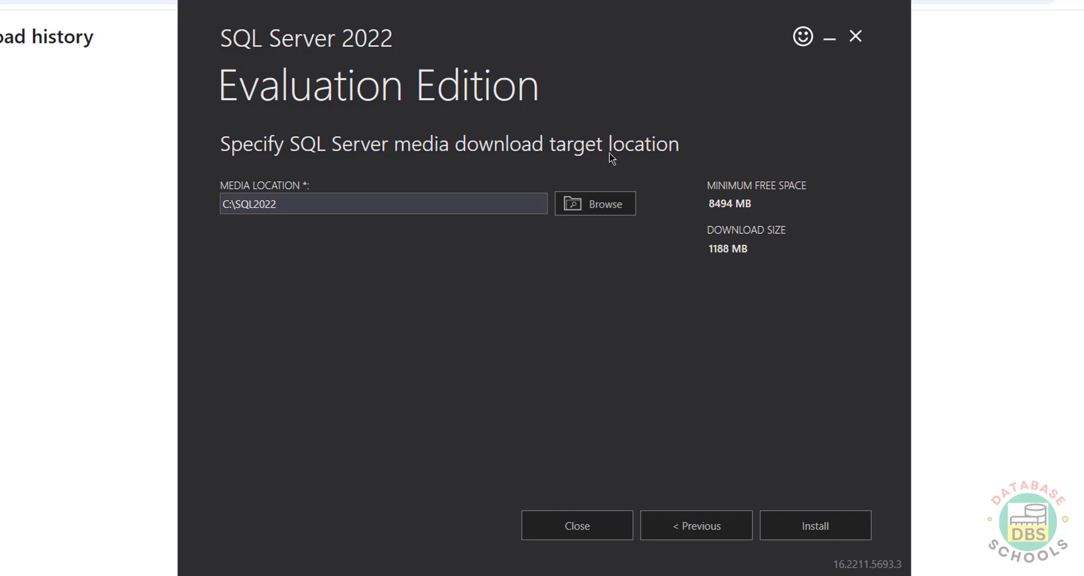
drag(372, 215, 211, 220)
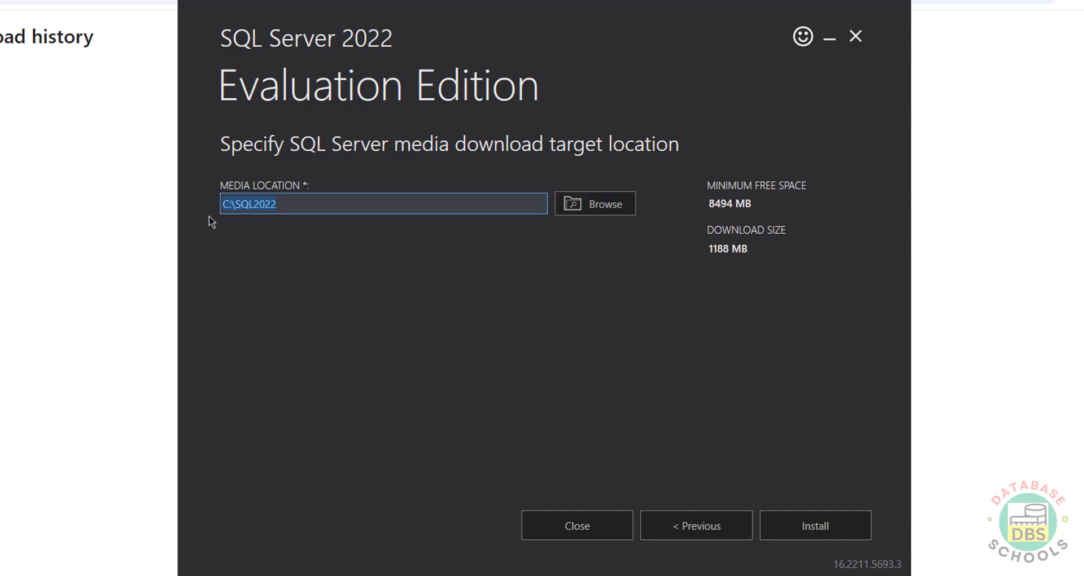
click(612, 203)
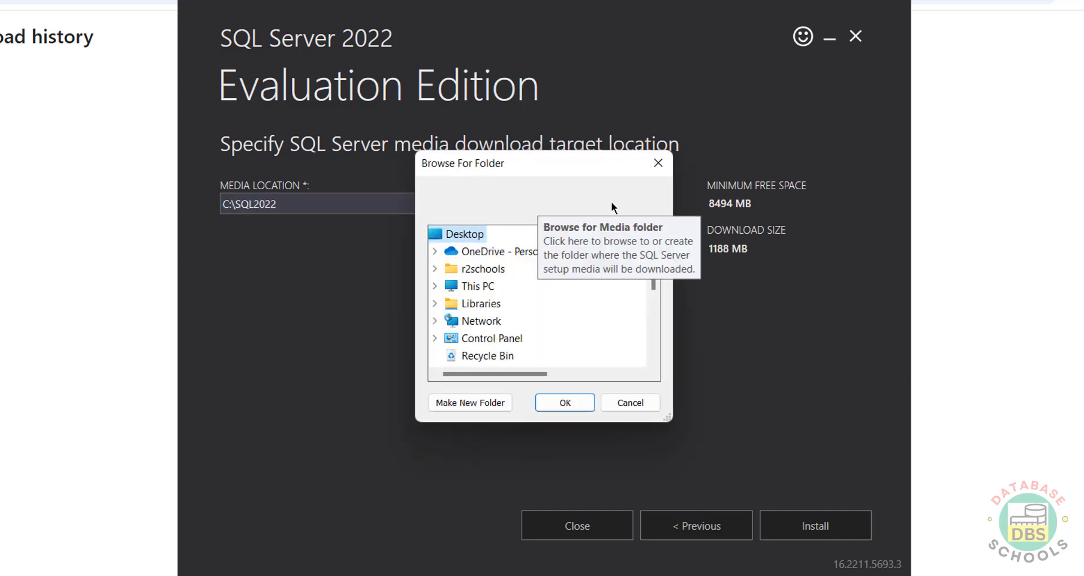
click(635, 396)
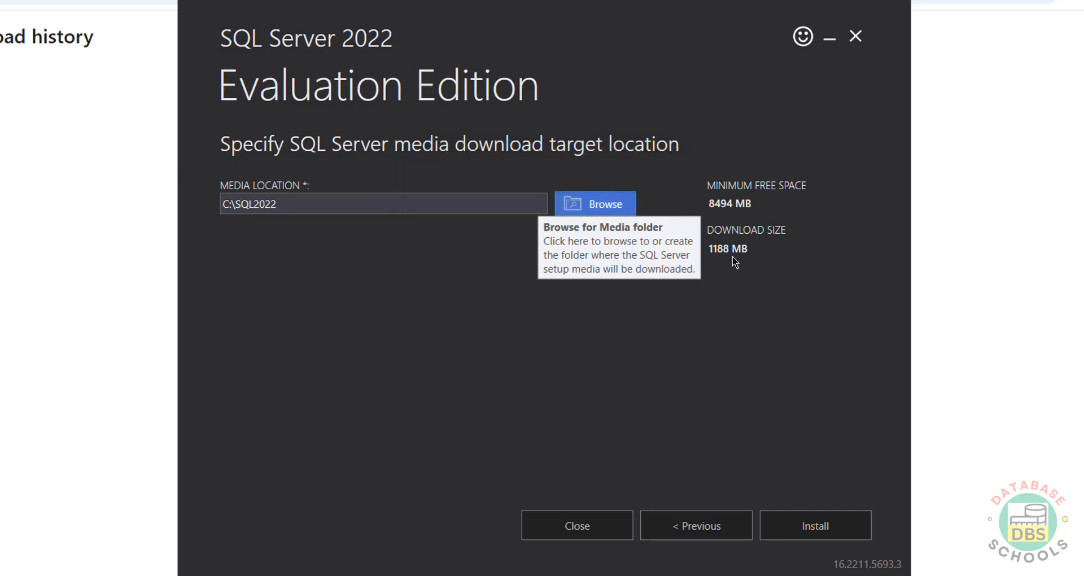
click(790, 521)
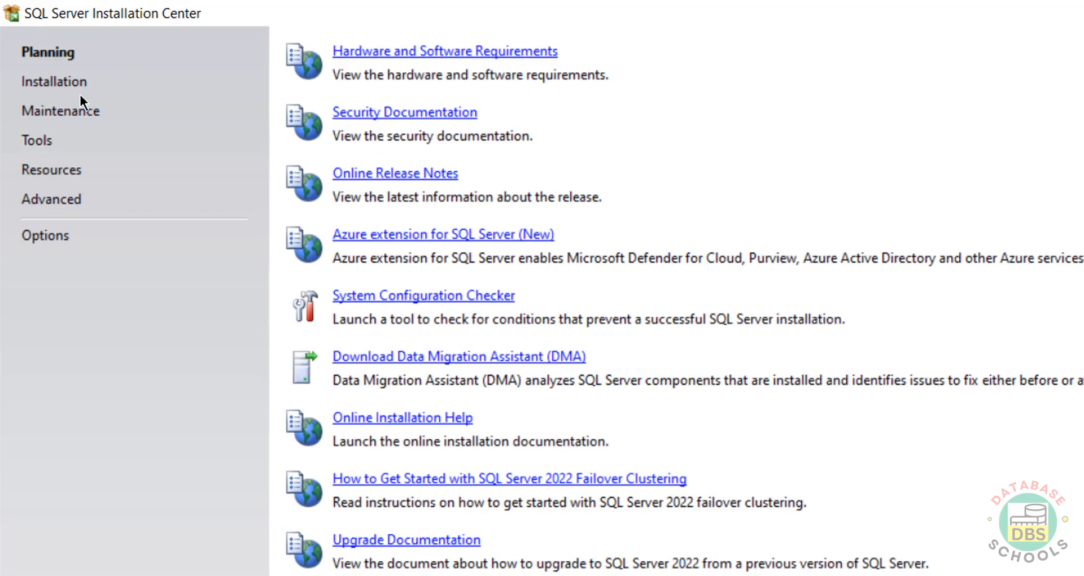
- Start a new SQL Server standalone installation and specify the free Evaluation edition
click(79, 89)
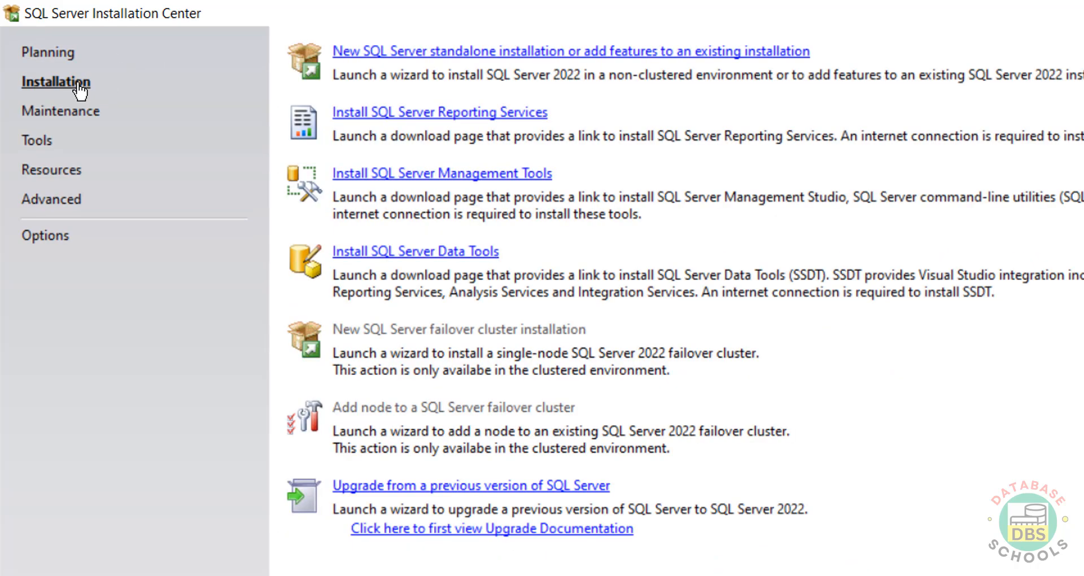
click(447, 57)
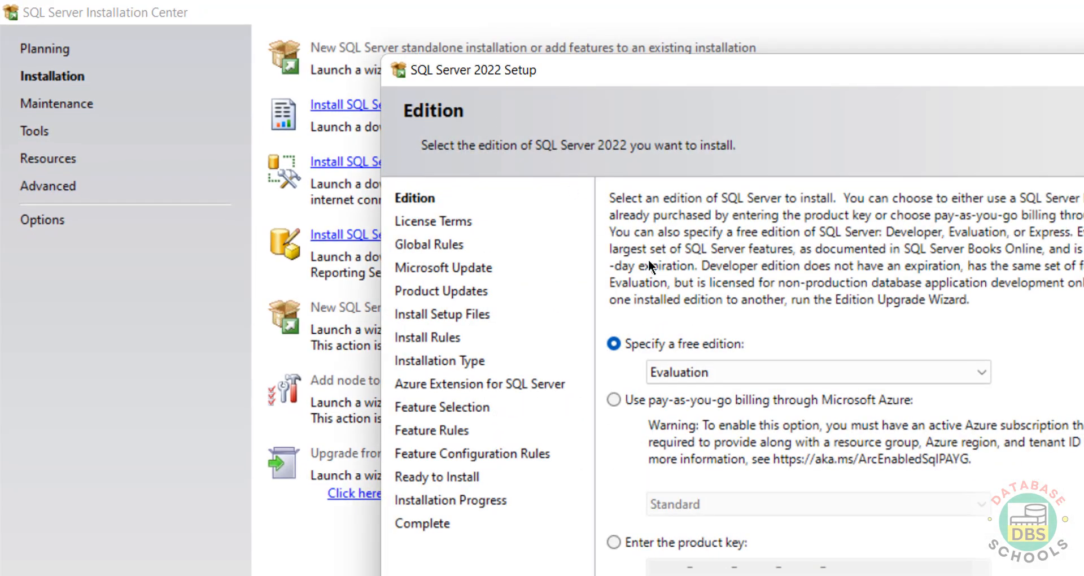
click(669, 374)
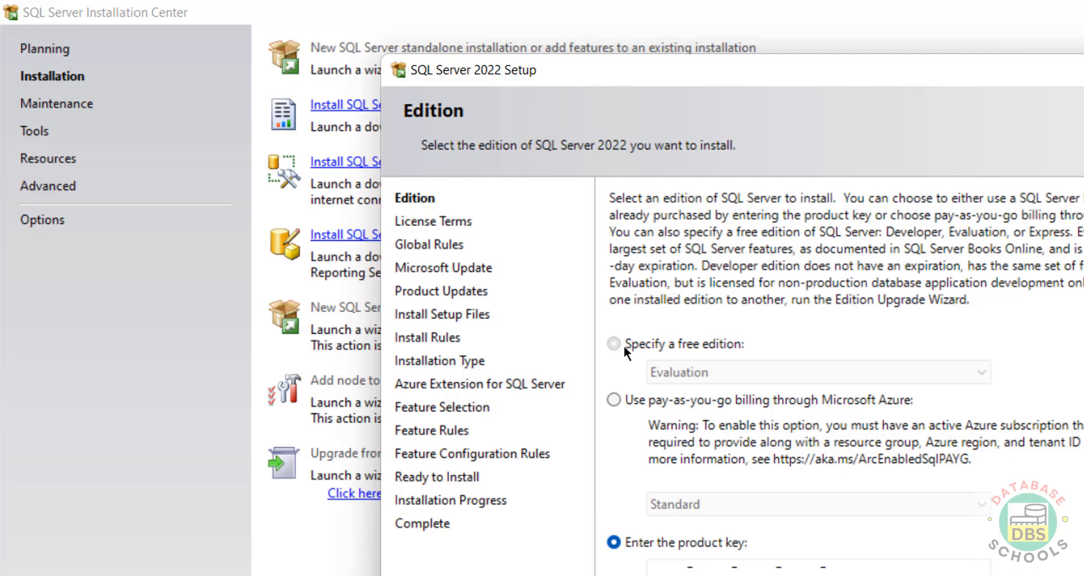
click(624, 346)
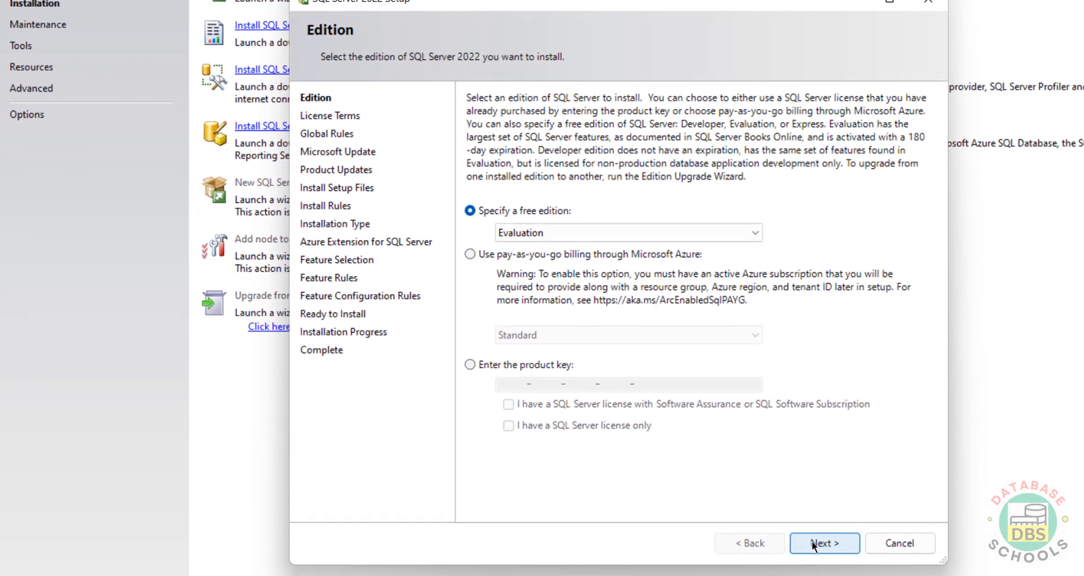
click(824, 543)
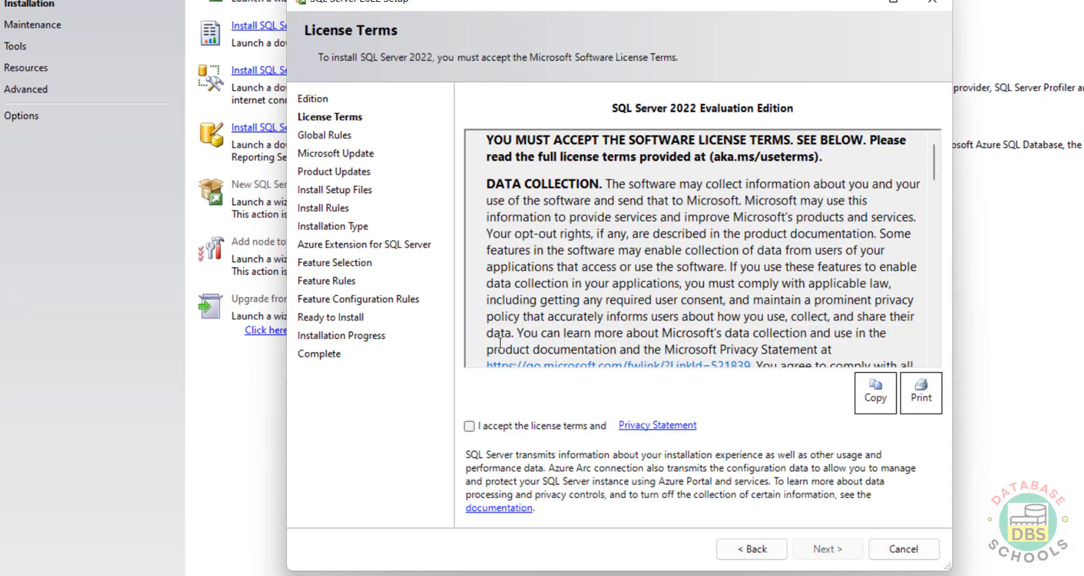
- Accept the license terms and continue past the install rules, leaving Microsoft Update checking off
click(468, 426)
click(837, 559)
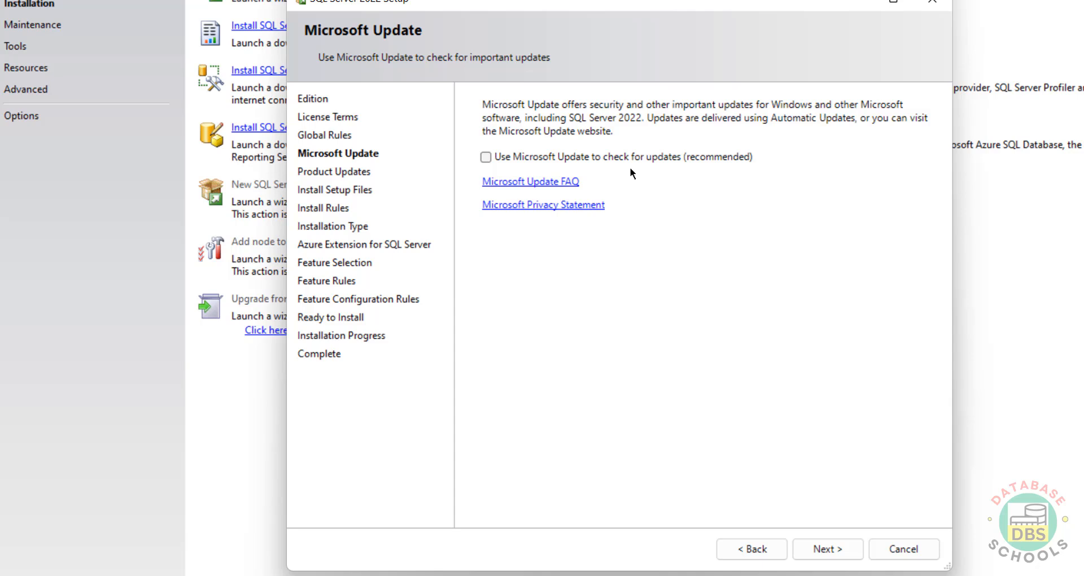
click(819, 551)
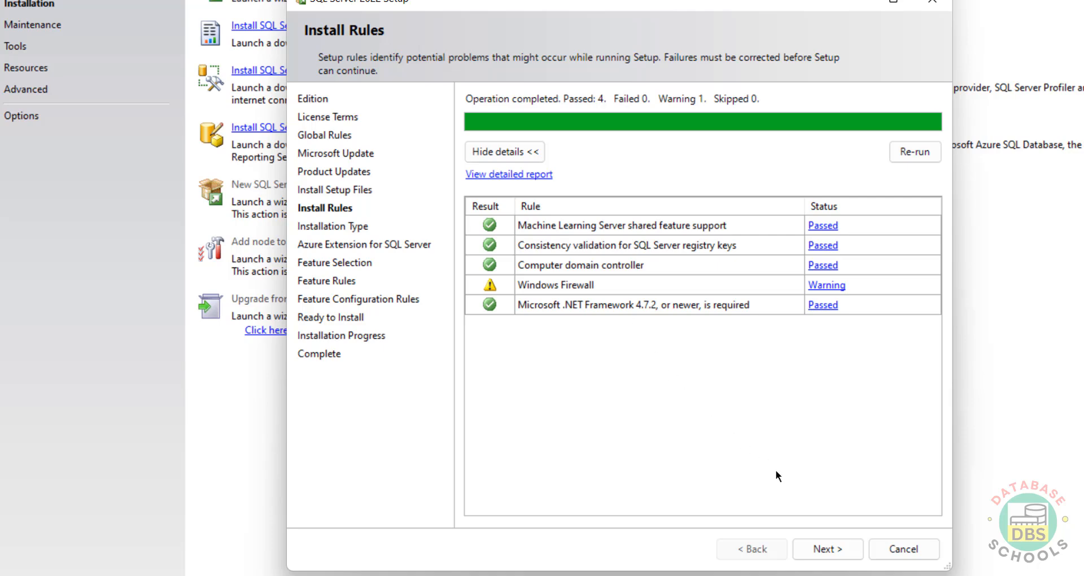
click(839, 554)
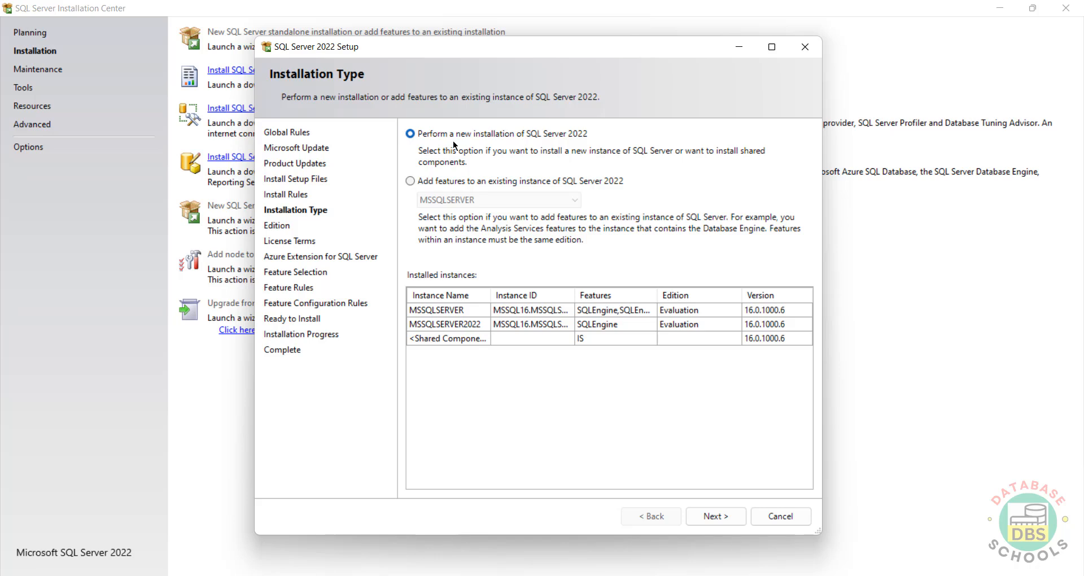
- Proceed with a new installation of SQL Server 2022, keep the free Evaluation edition, and accept its license terms
click(714, 516)
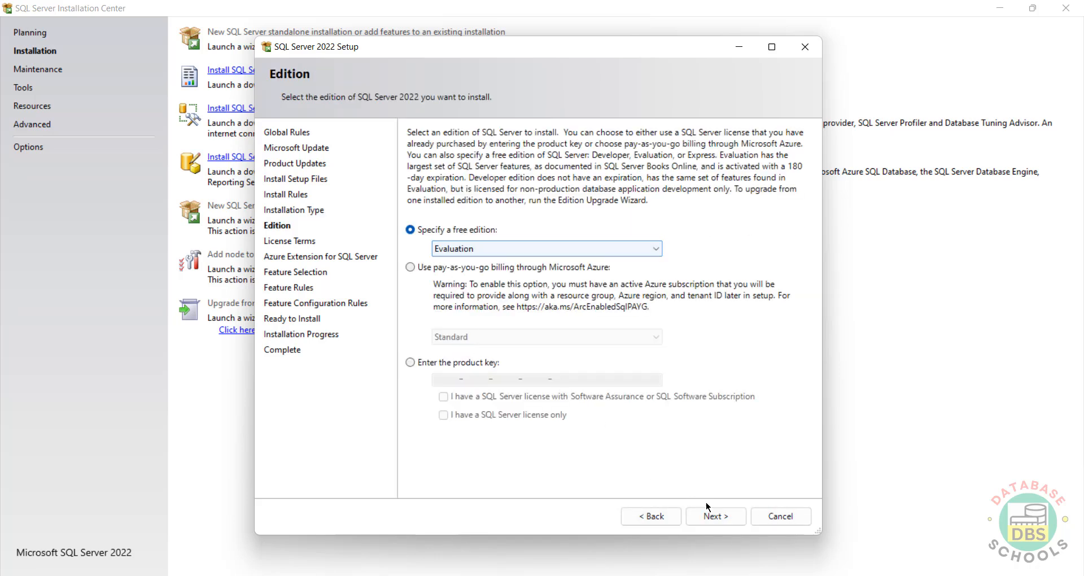
click(714, 515)
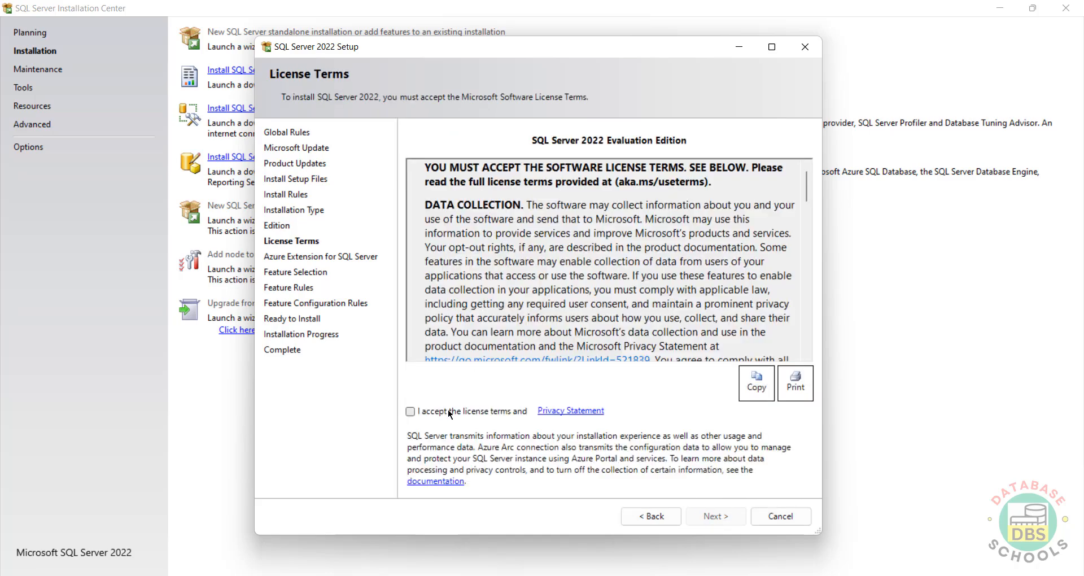
click(450, 414)
click(716, 515)
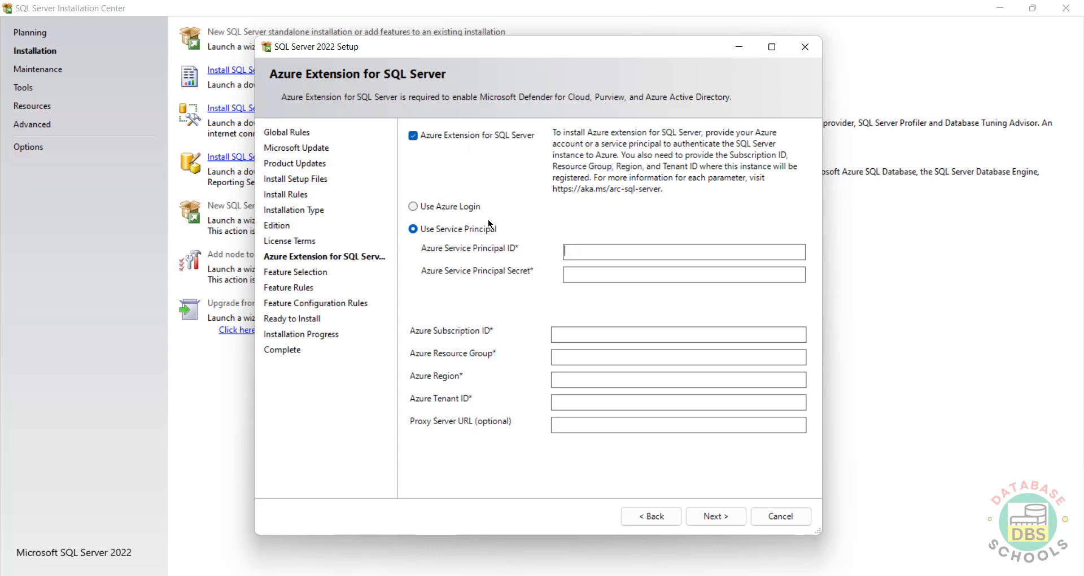
- Dismiss the Azure login, exclude the Azure Extension for SQL Server, and continue to feature selection
click(460, 207)
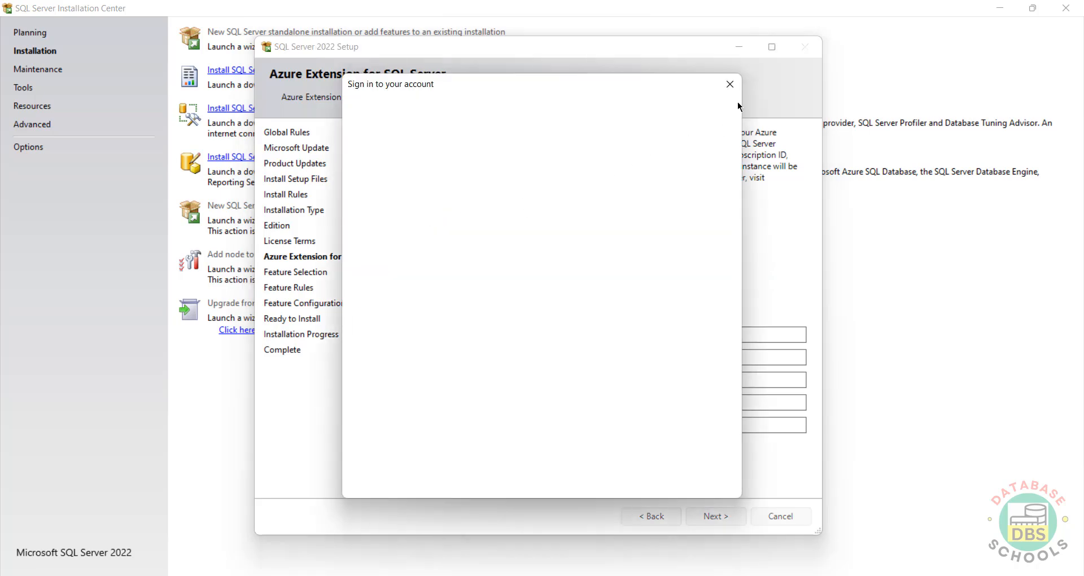
click(730, 84)
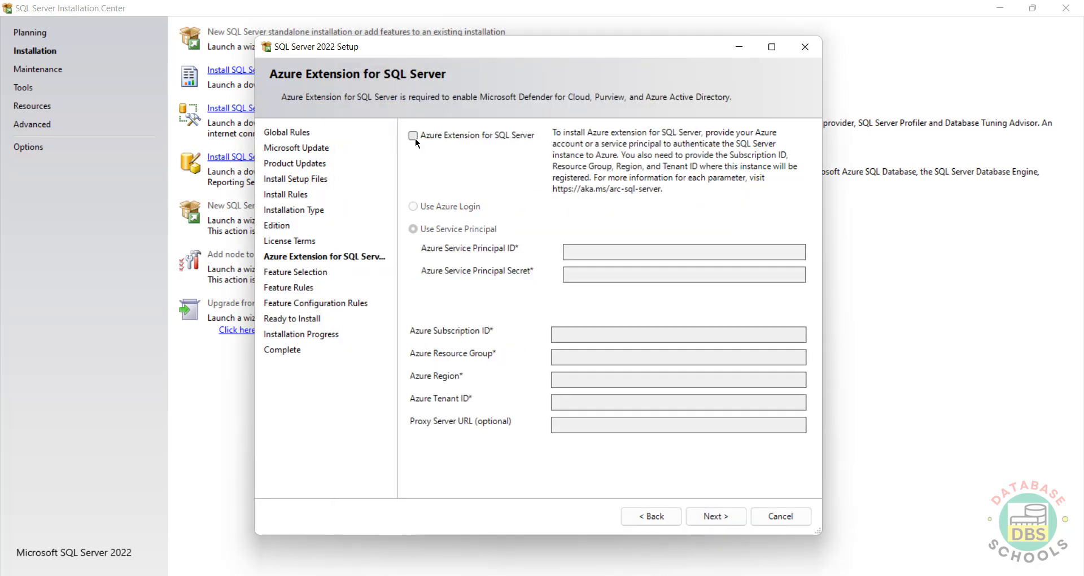
click(716, 516)
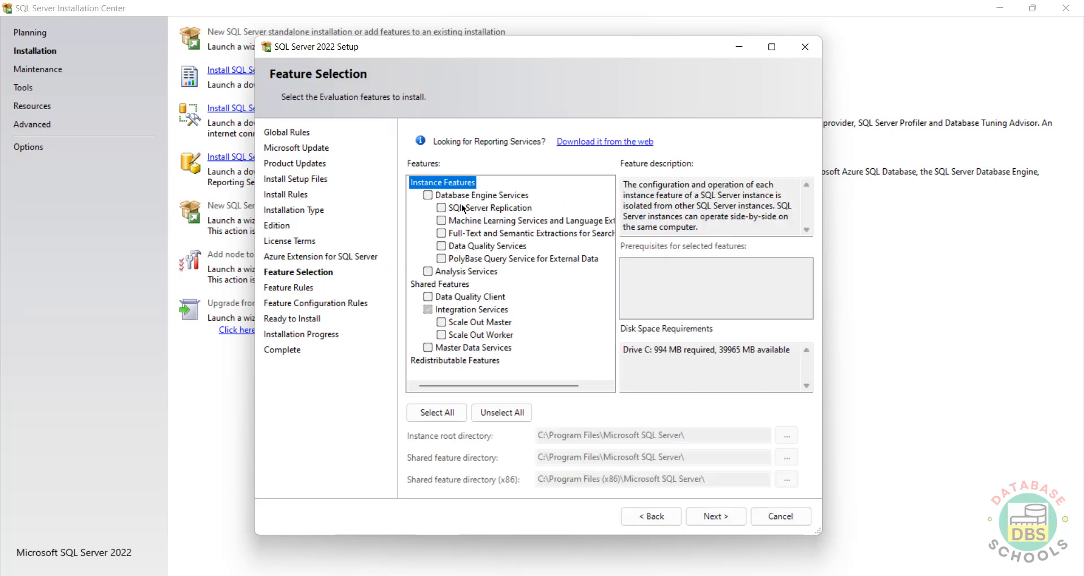
- Select only Database Engine Services for installation, leaving SQL Server Replication out, and continue to instance configuration
click(428, 196)
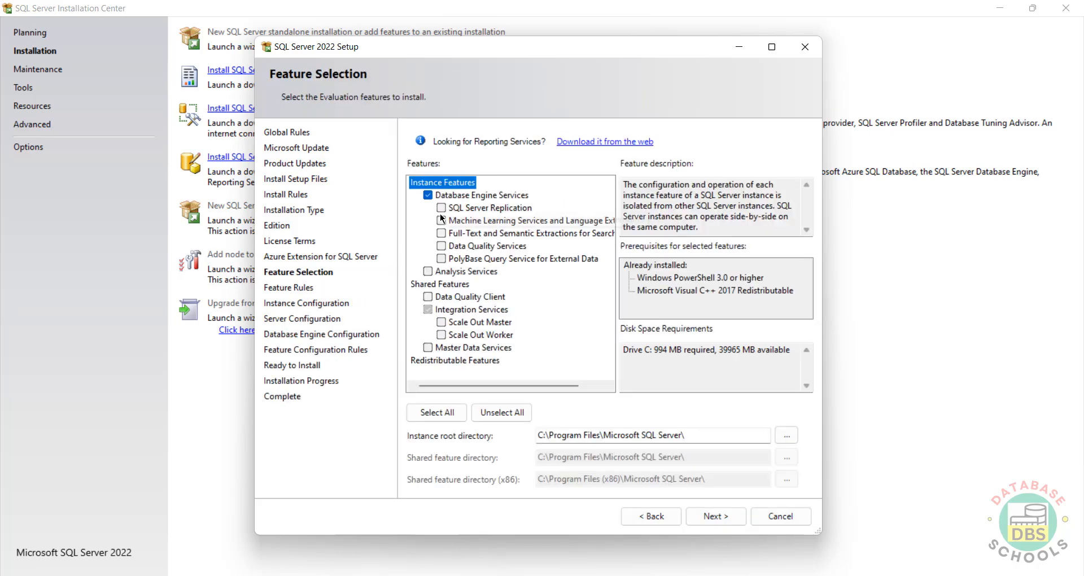
click(442, 209)
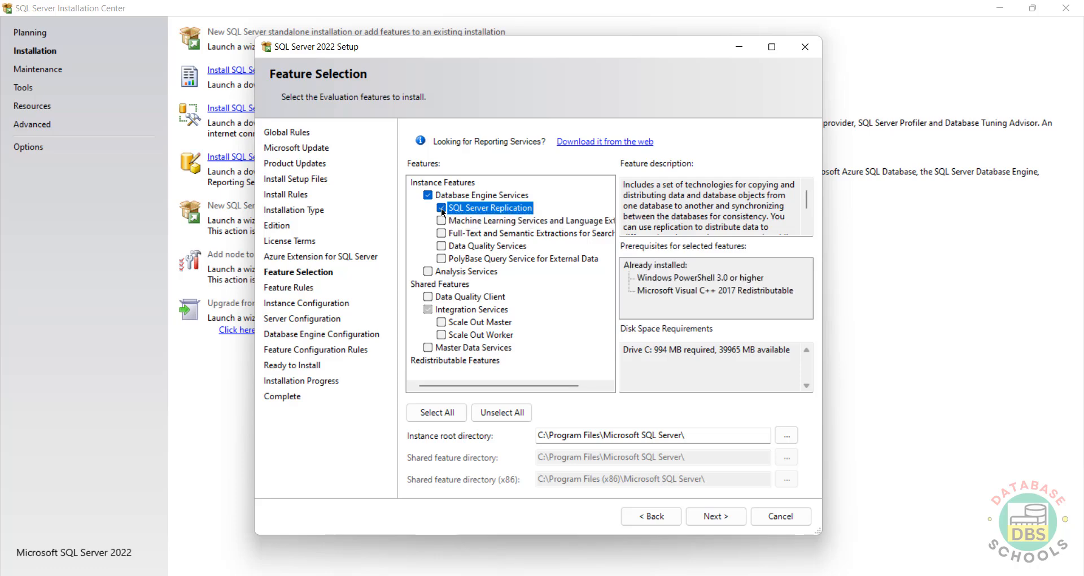
click(441, 209)
click(715, 517)
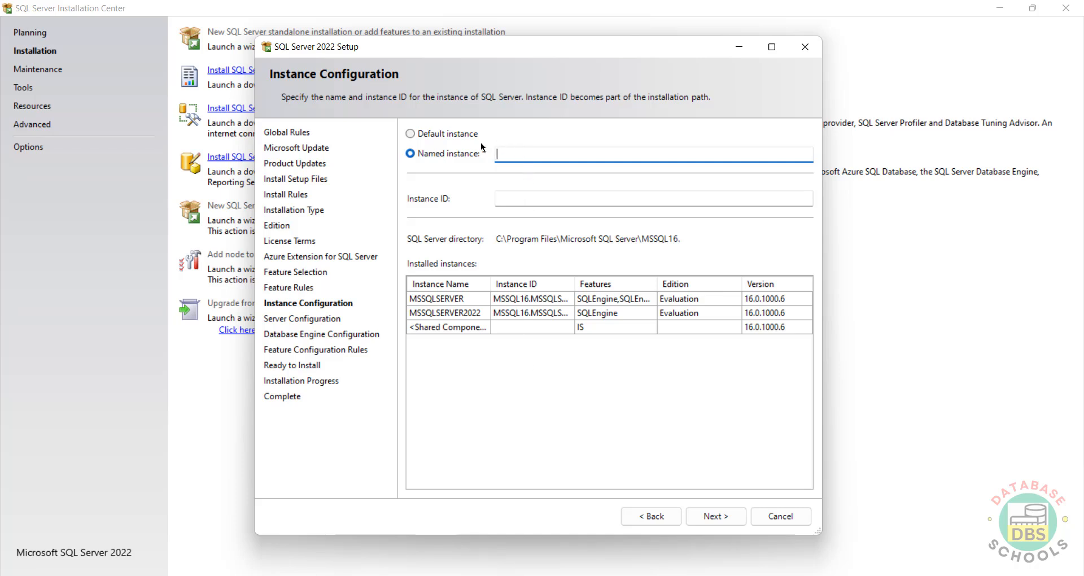
- Name the new instance MSSQL2022 and continue to server configuration
click(552, 158)
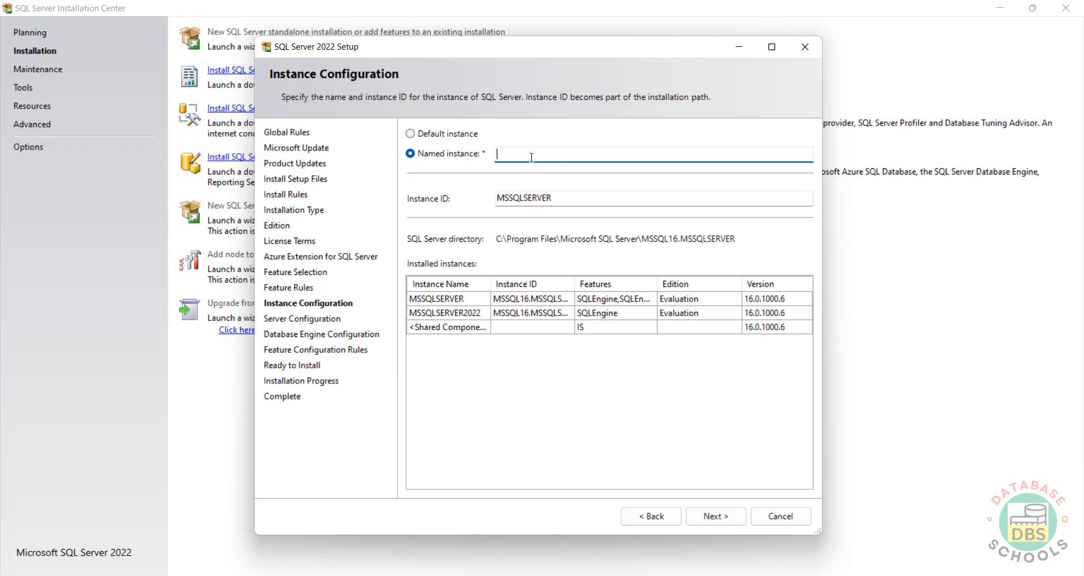
text(M)
text(2022)
click(514, 154)
text(S)
drag(568, 153, 479, 164)
click(698, 515)
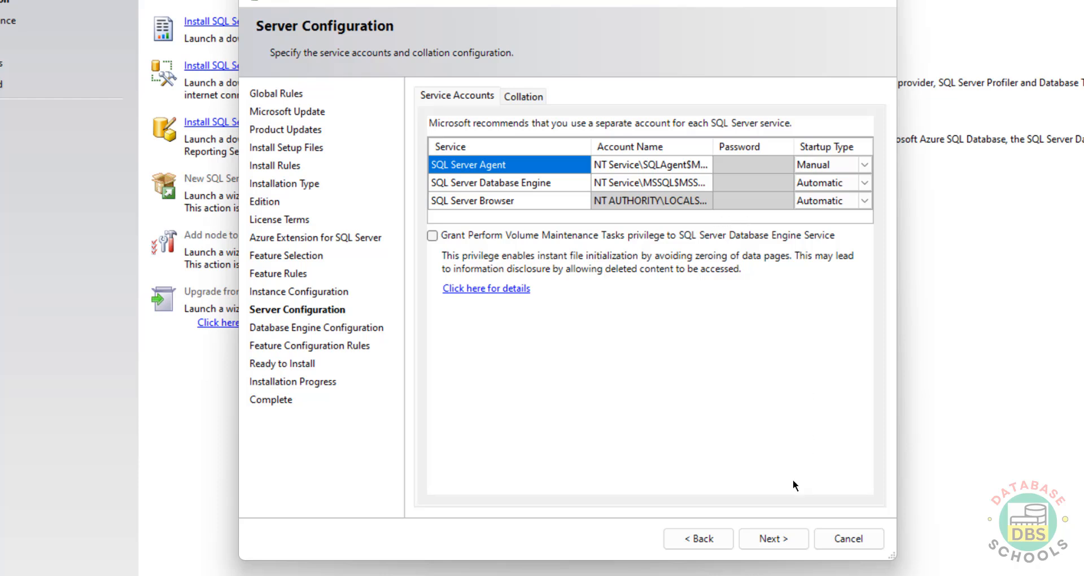
- Accept the default service accounts, keep Windows authentication mode, and add the current user as a SQL Server administrator
click(764, 538)
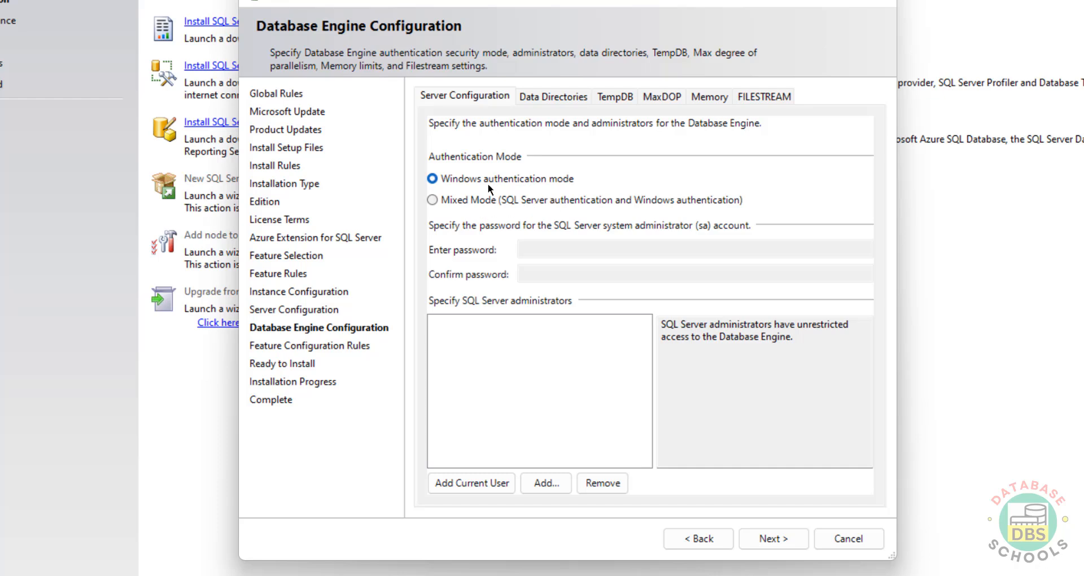
click(493, 489)
click(484, 482)
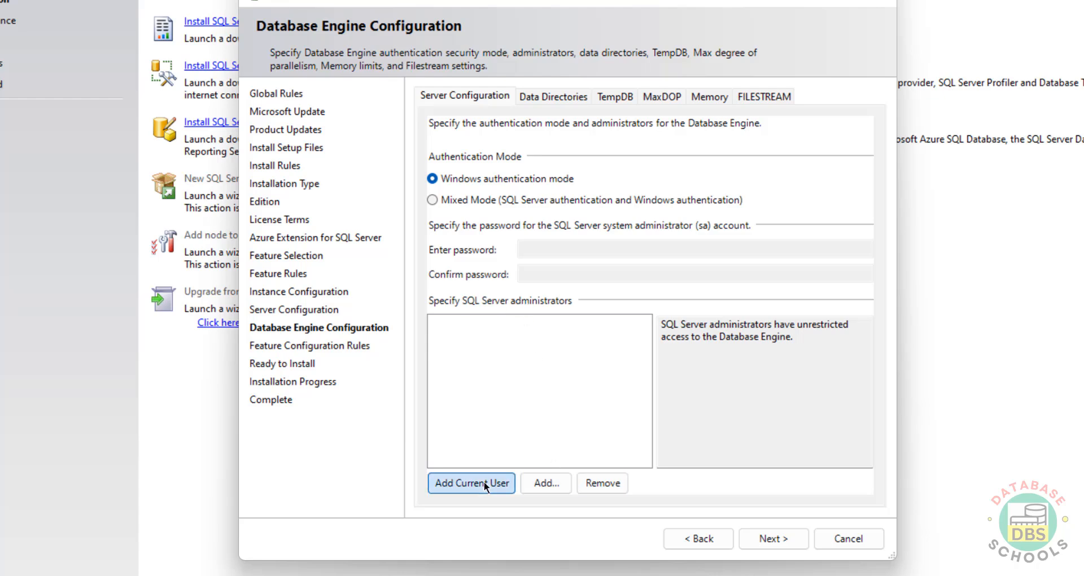
click(552, 483)
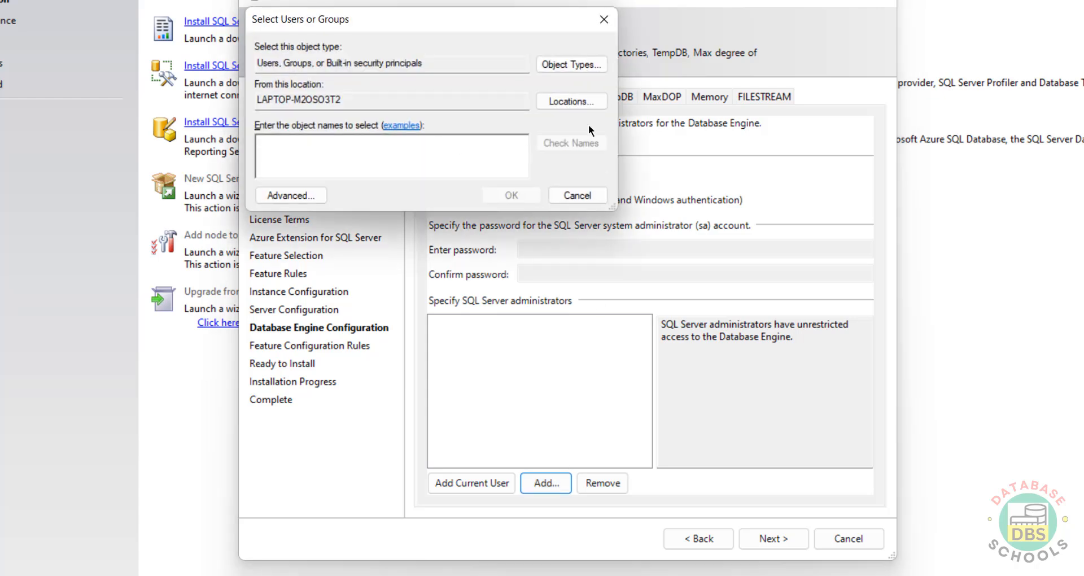
click(570, 197)
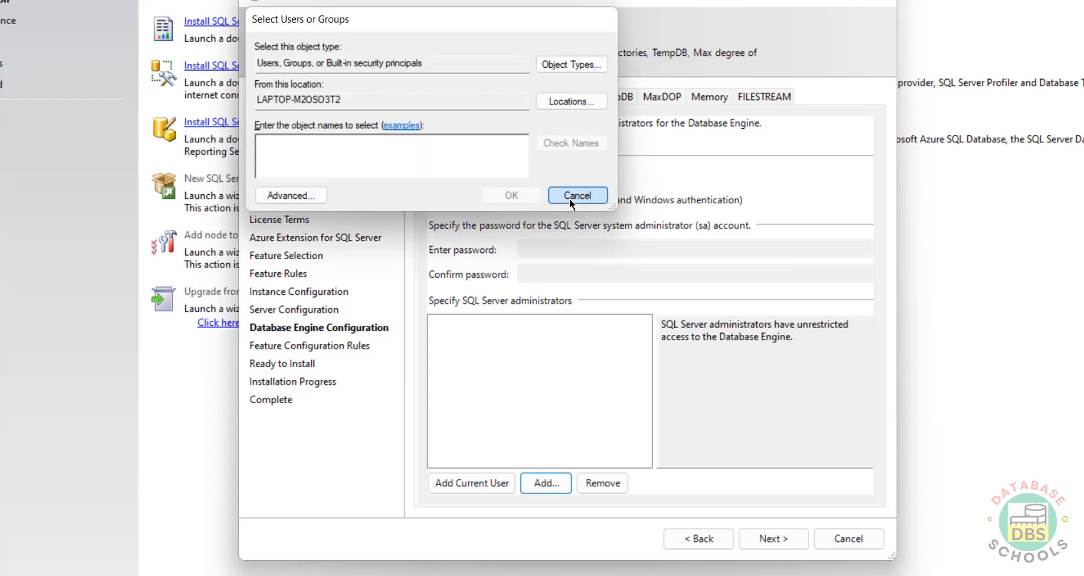
click(482, 483)
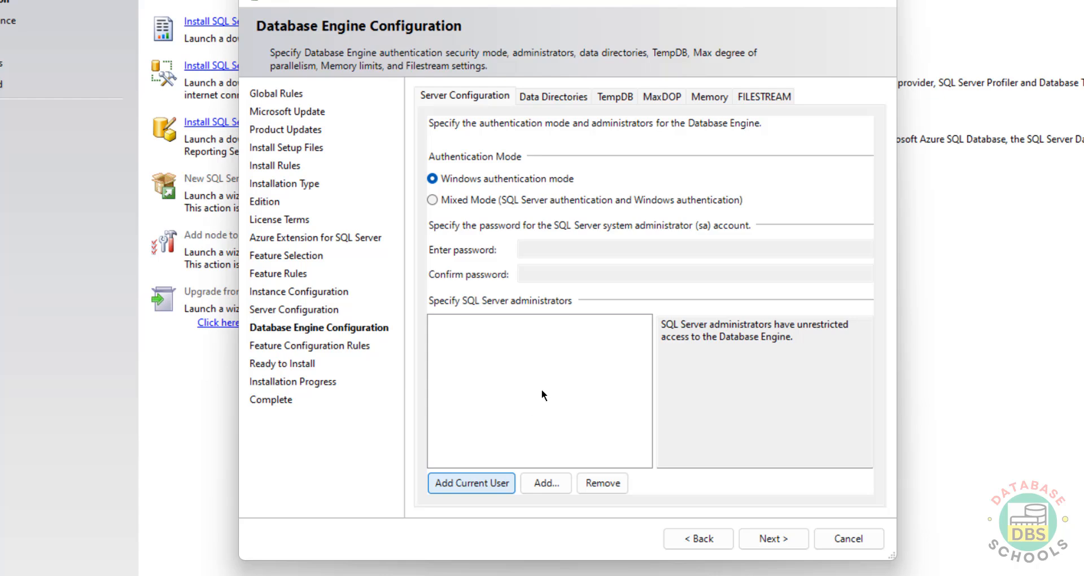
- Proceed to the installation summary, install SQL Server 2022, and close the setup wizard once it is complete
click(773, 539)
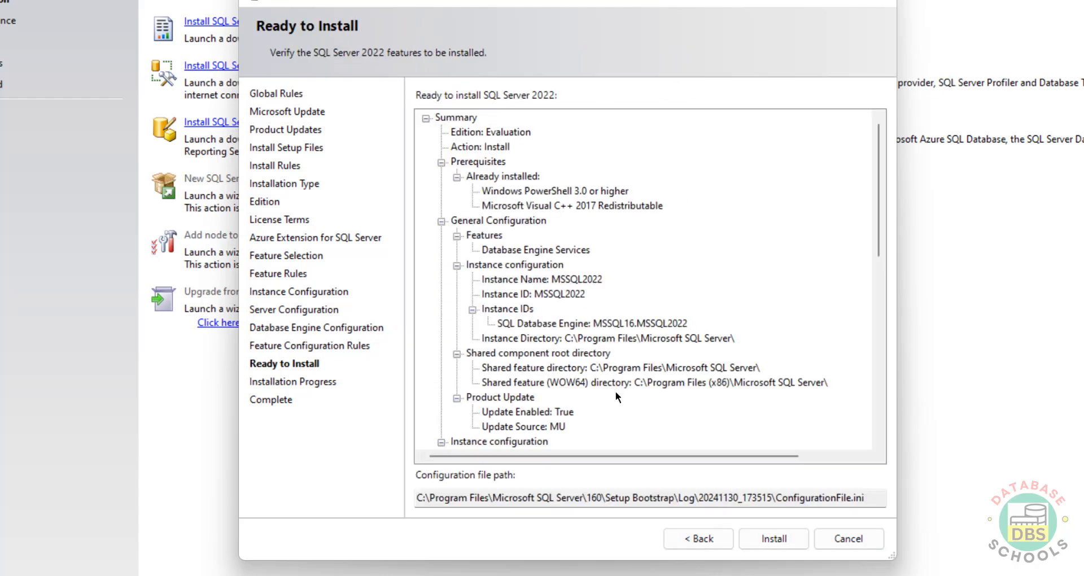
click(794, 543)
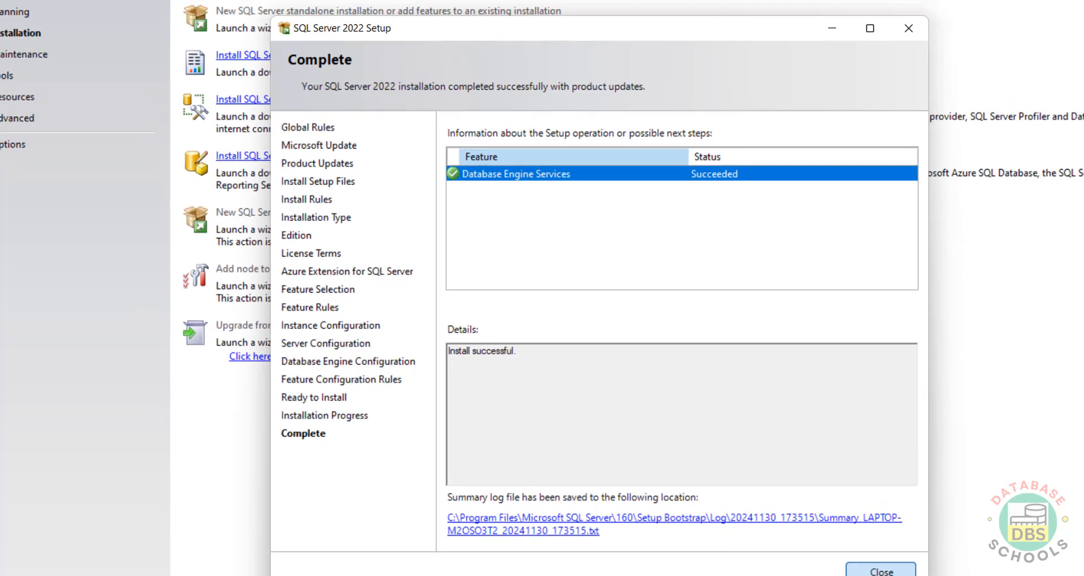
click(850, 538)
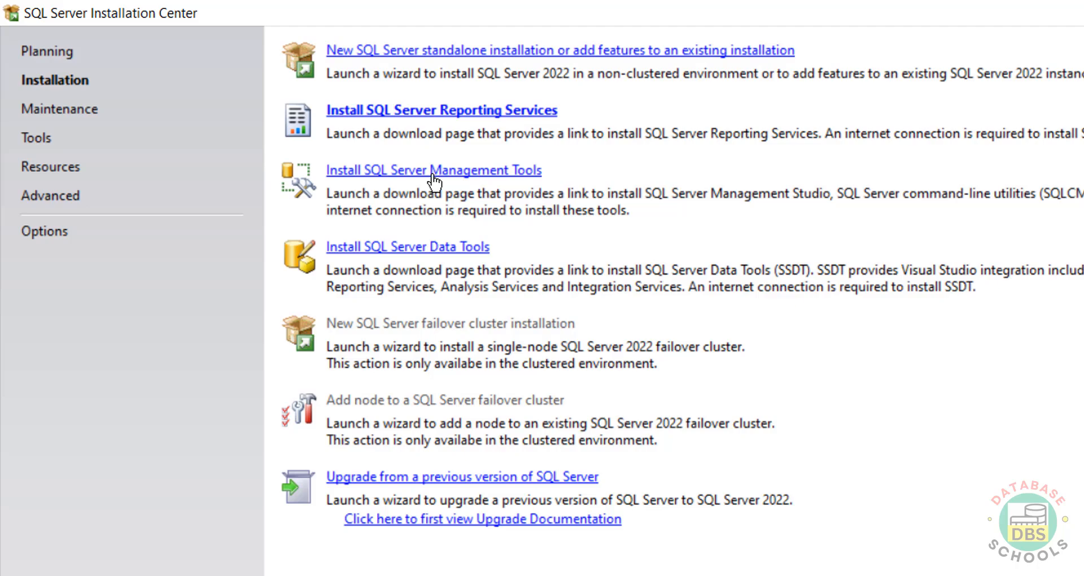
- Open the SQL Server Management Tools download page and download SQL Server Management Studio (SSMS) 20.2
click(434, 182)
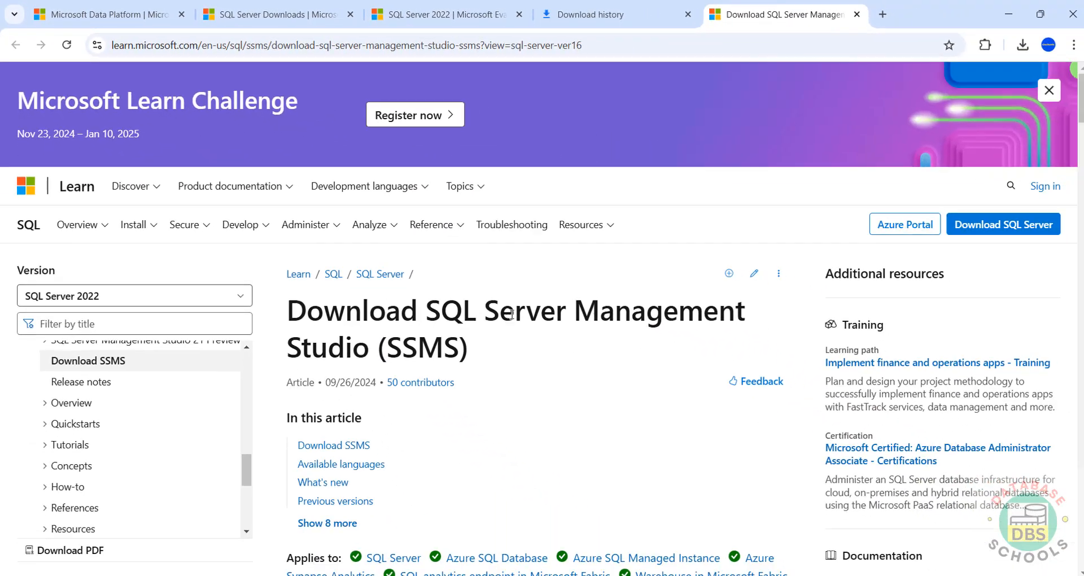
scroll(497, 350, down, 10)
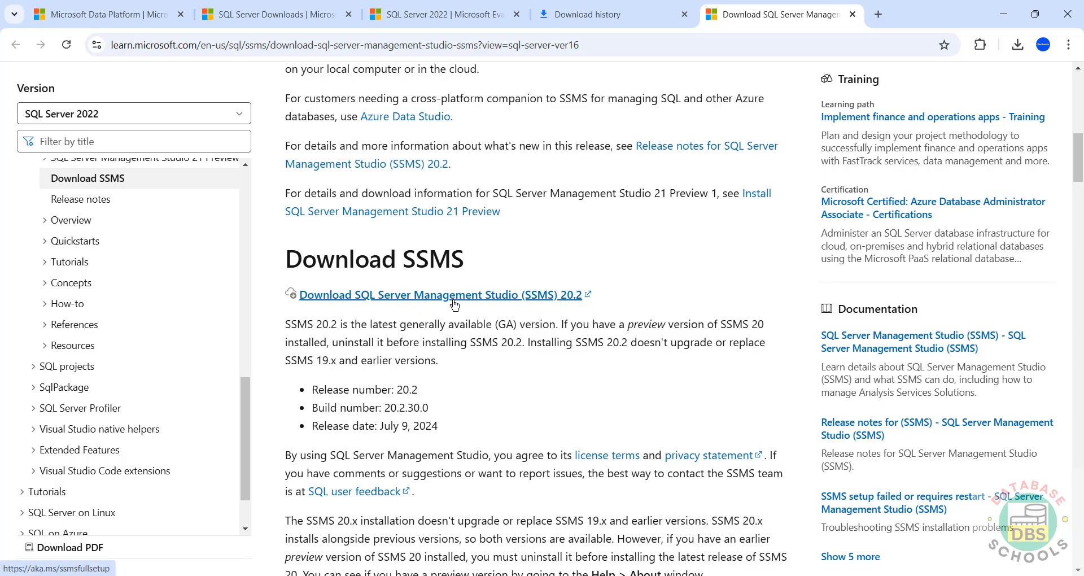
click(423, 306)
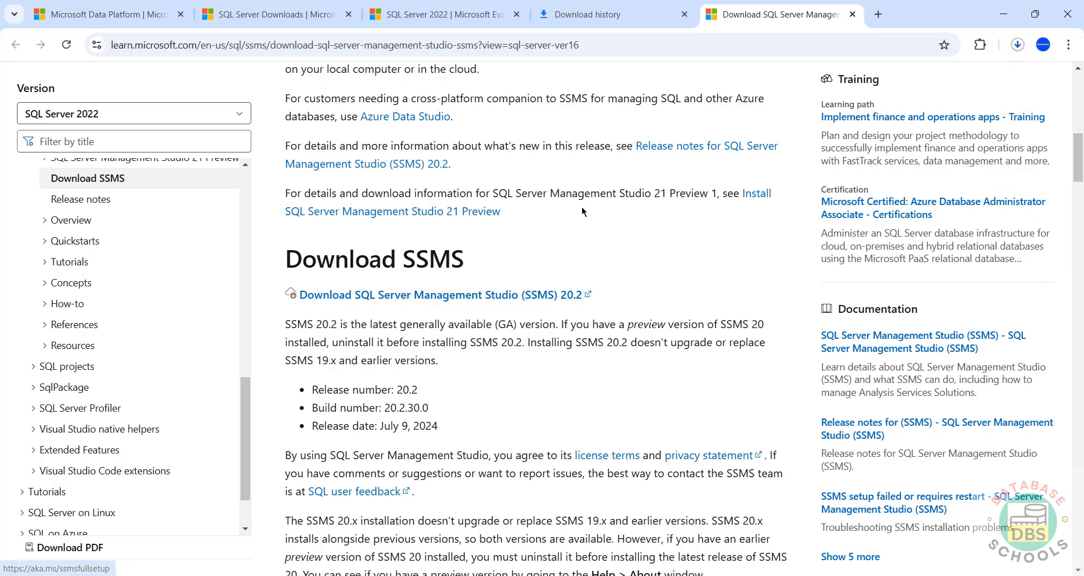
click(1018, 45)
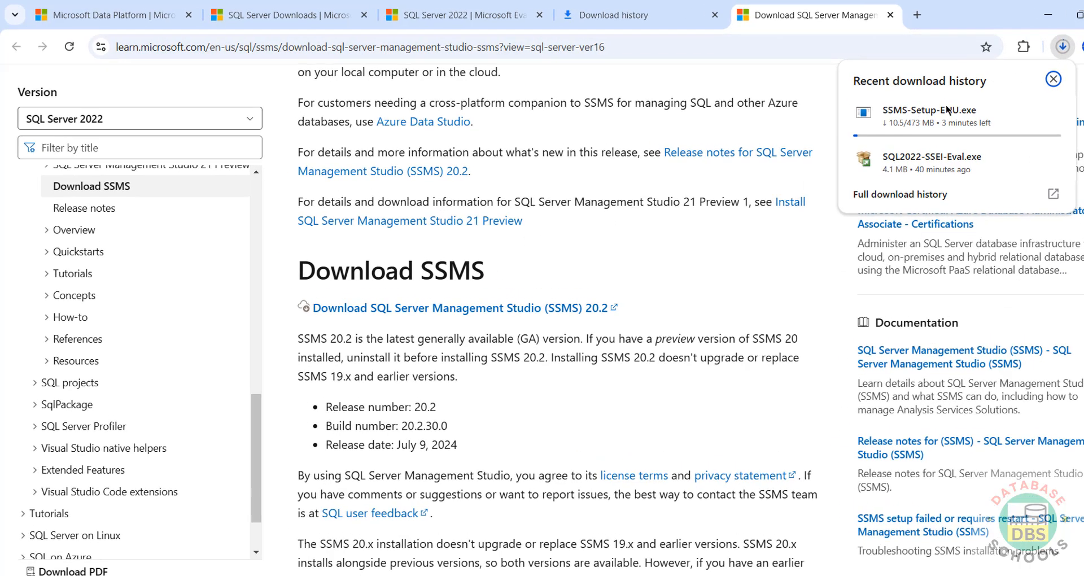
- Run SSMS-Setup-ENU.exe from the full download history, install Management Studio in the default location, and close the installer
click(900, 194)
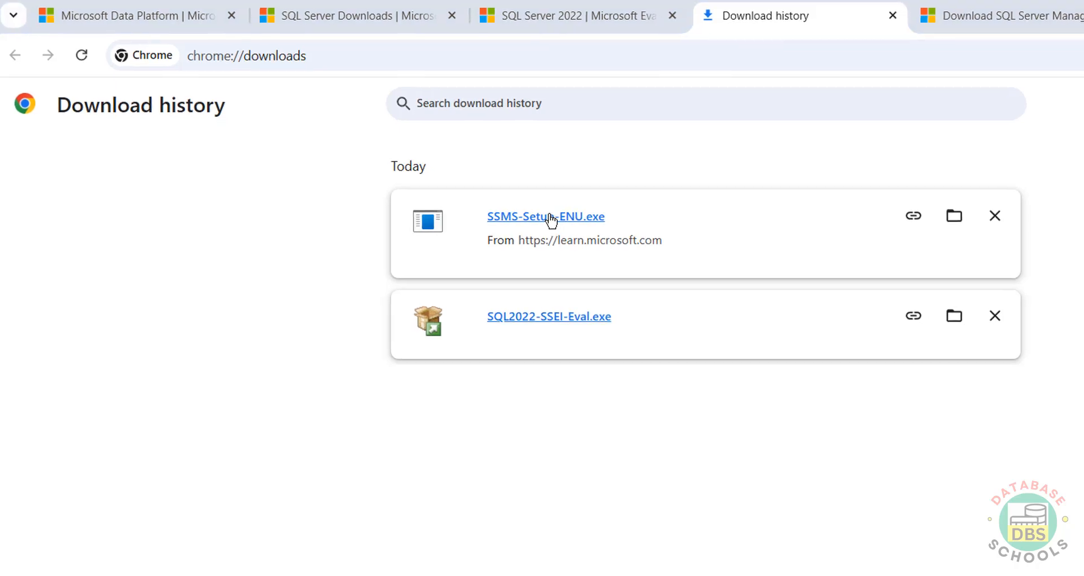
click(402, 127)
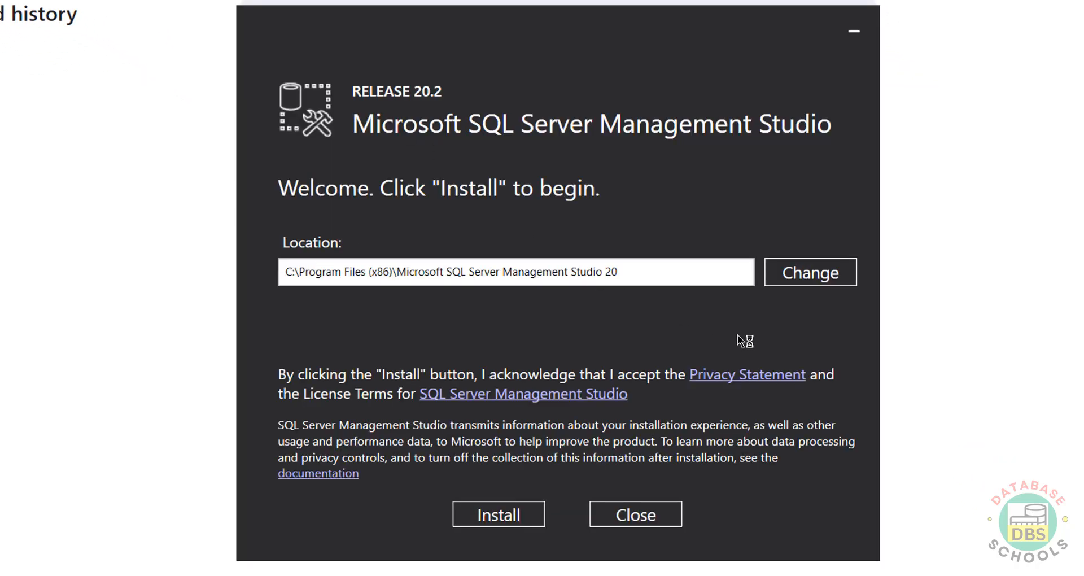
click(506, 519)
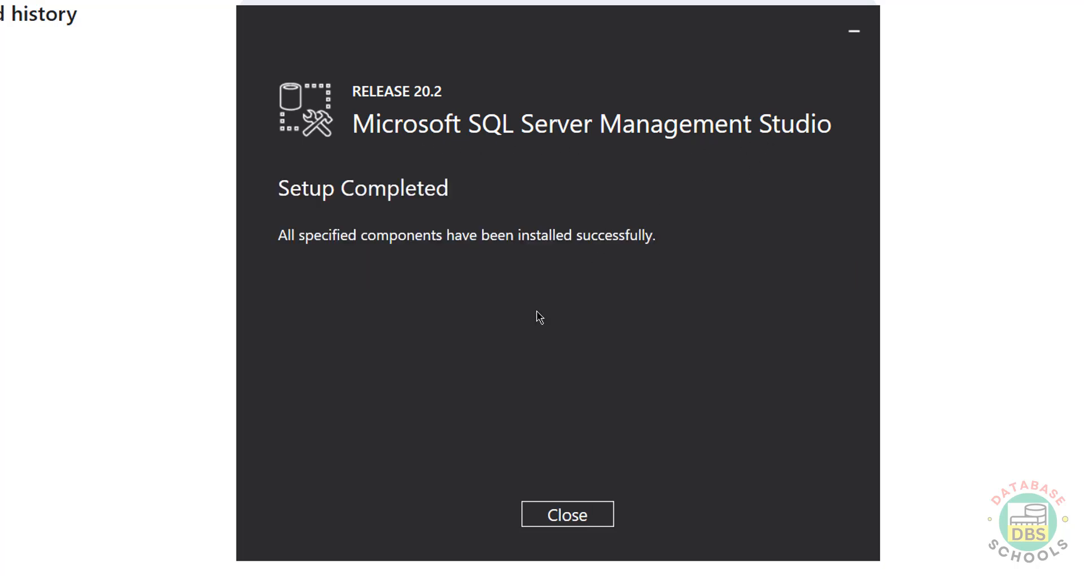
click(551, 514)
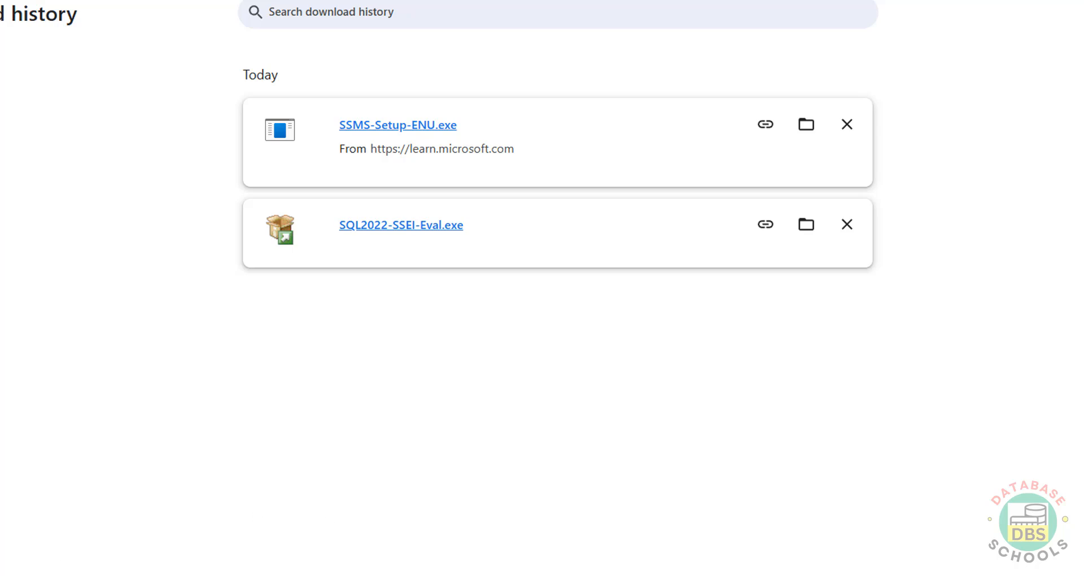
- Launch SQL Server Management Studio 20 from the installed Windows apps and dismiss the missing settings file warning
click(264, 571)
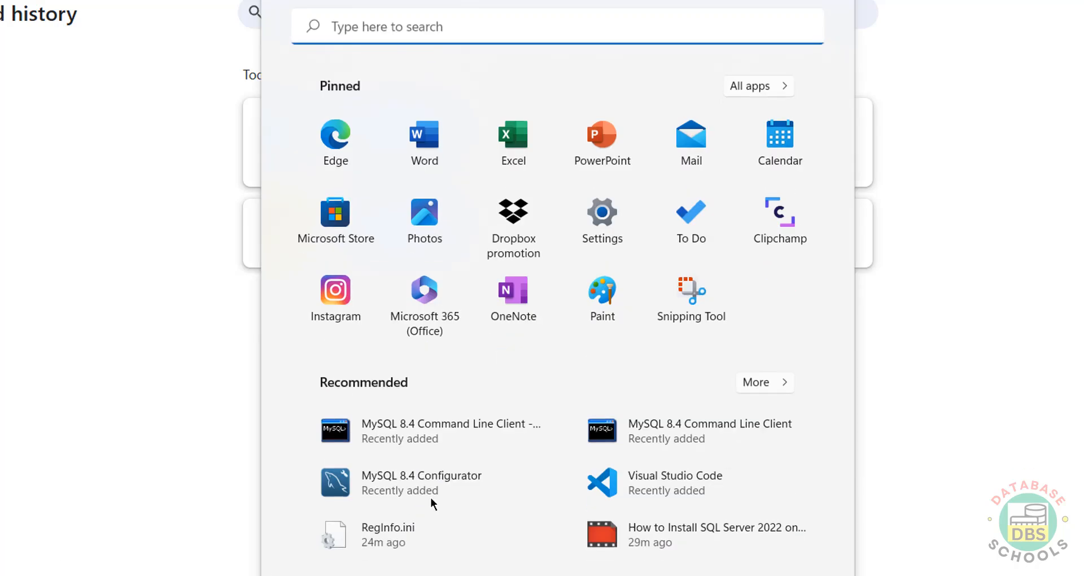
click(752, 86)
scroll(567, 252, down, 10)
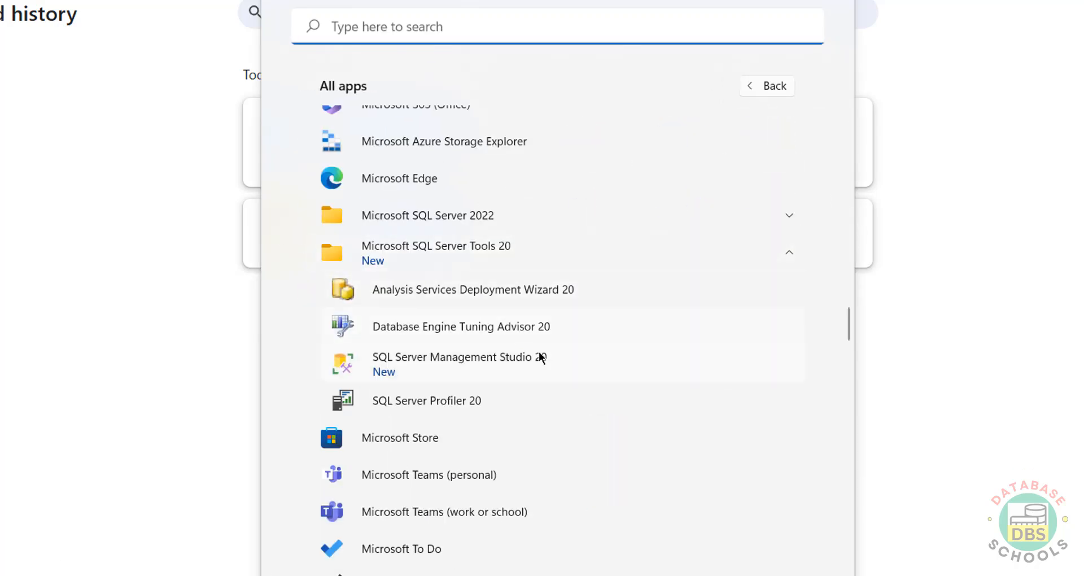
click(488, 367)
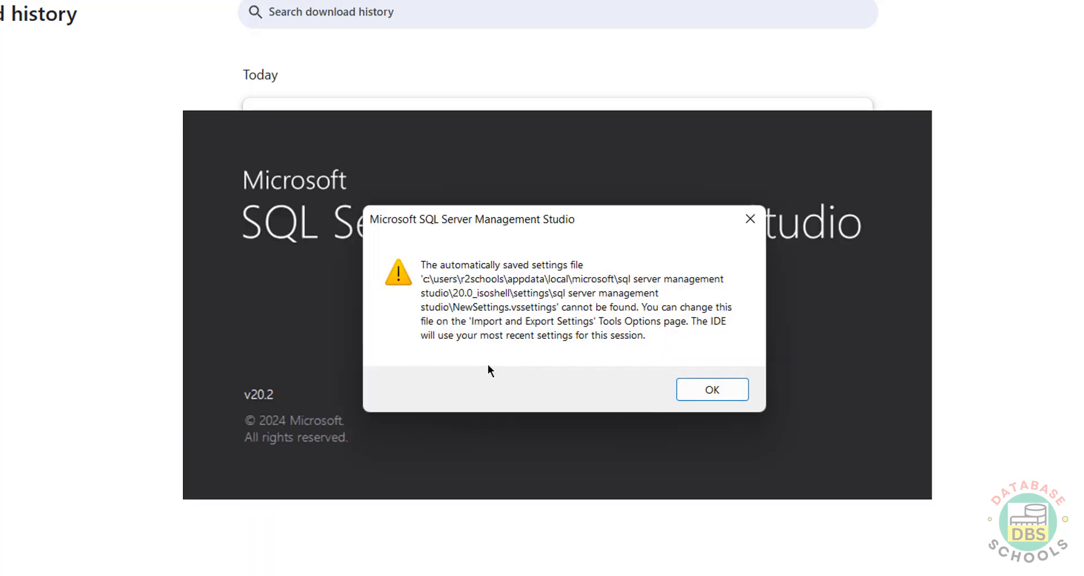
click(729, 388)
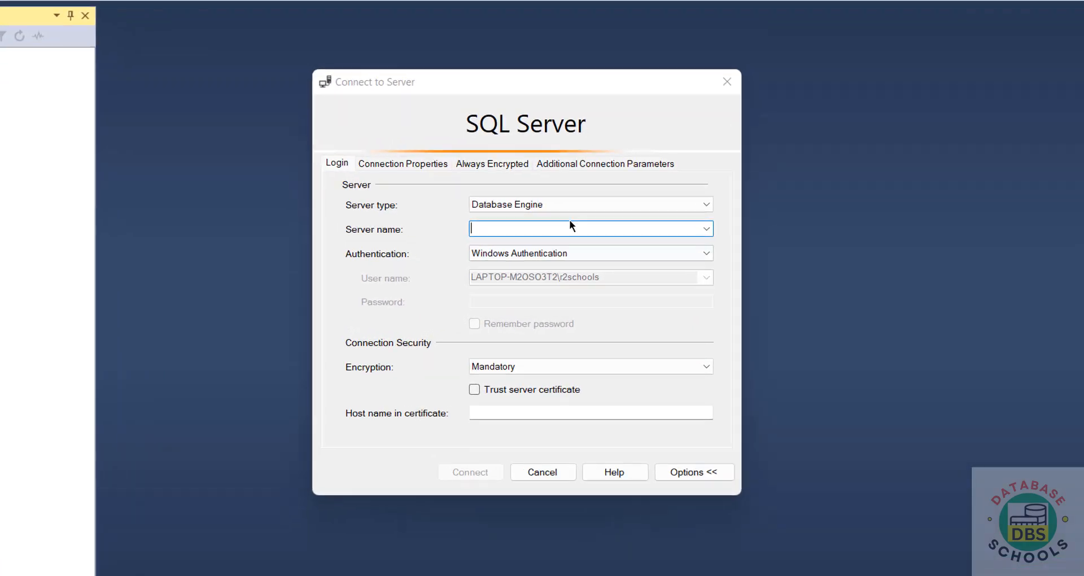
- Browse the local Database Engine servers for the MSSQL2022 instance and connect to it with Windows Authentication
click(664, 224)
click(663, 224)
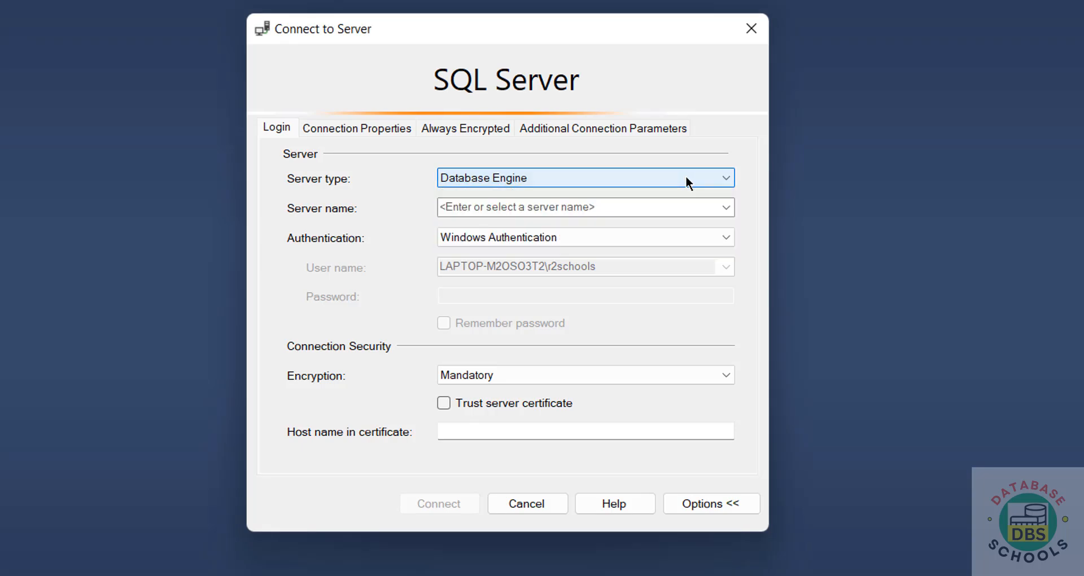
click(658, 207)
click(726, 207)
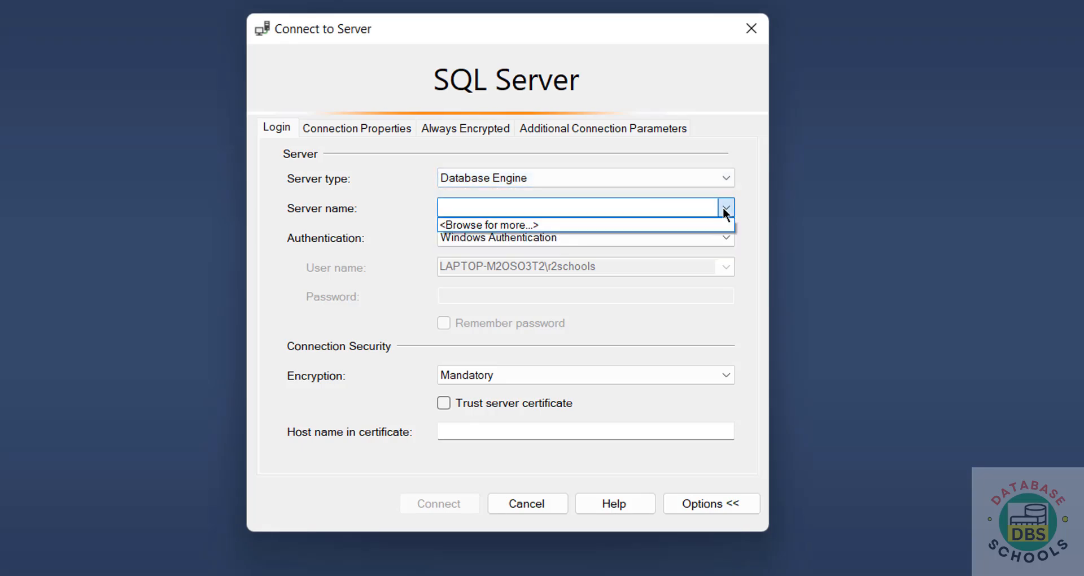
click(583, 224)
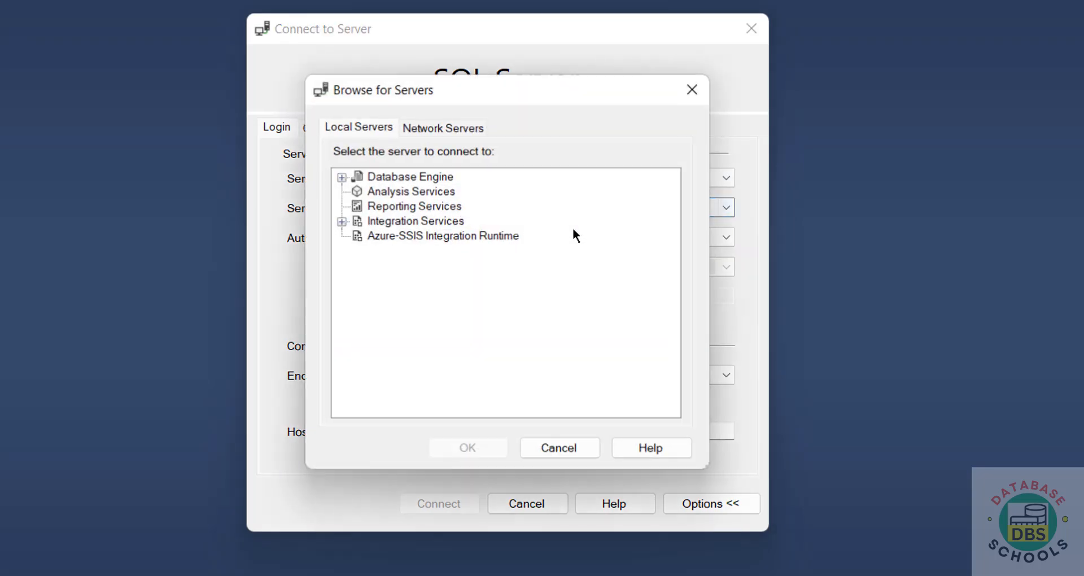
click(342, 178)
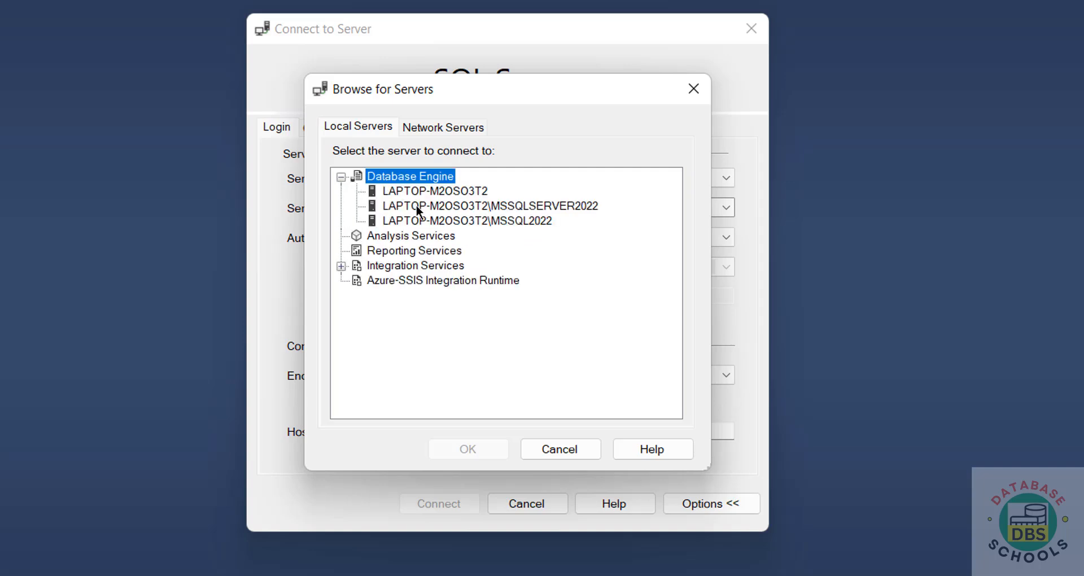
click(433, 221)
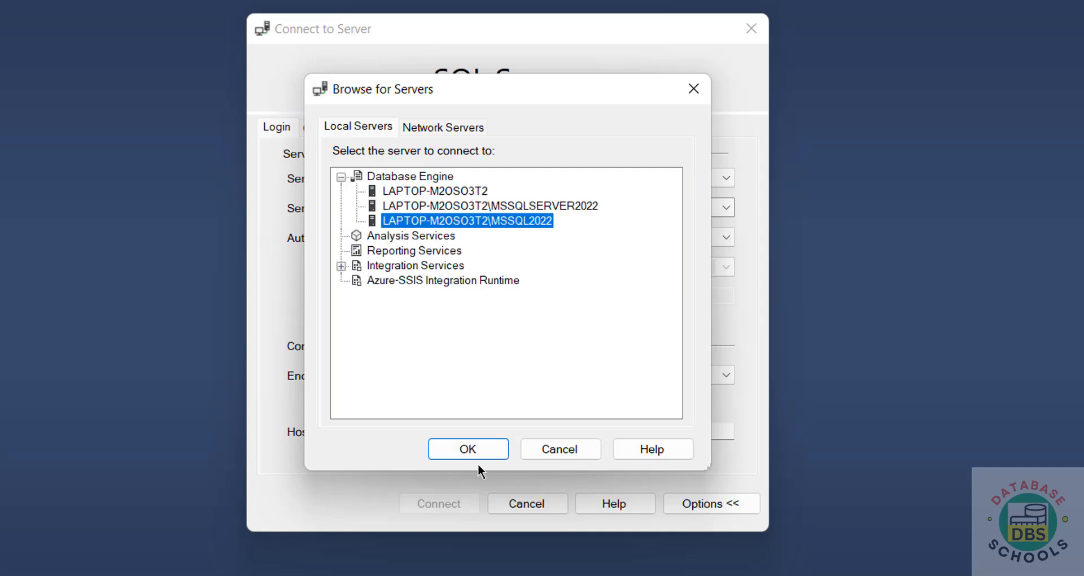
click(467, 449)
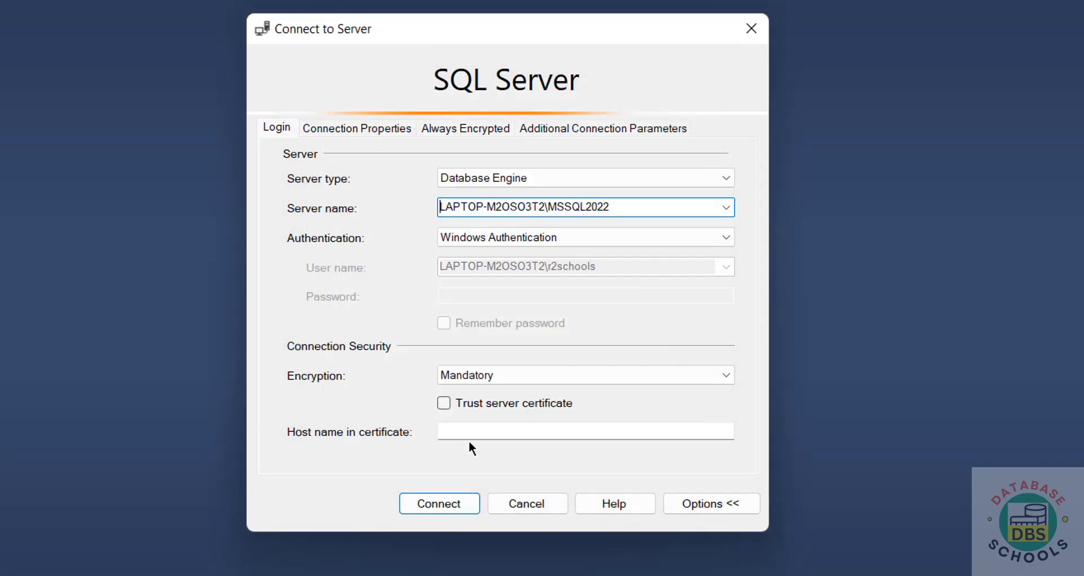
click(448, 503)
click(692, 370)
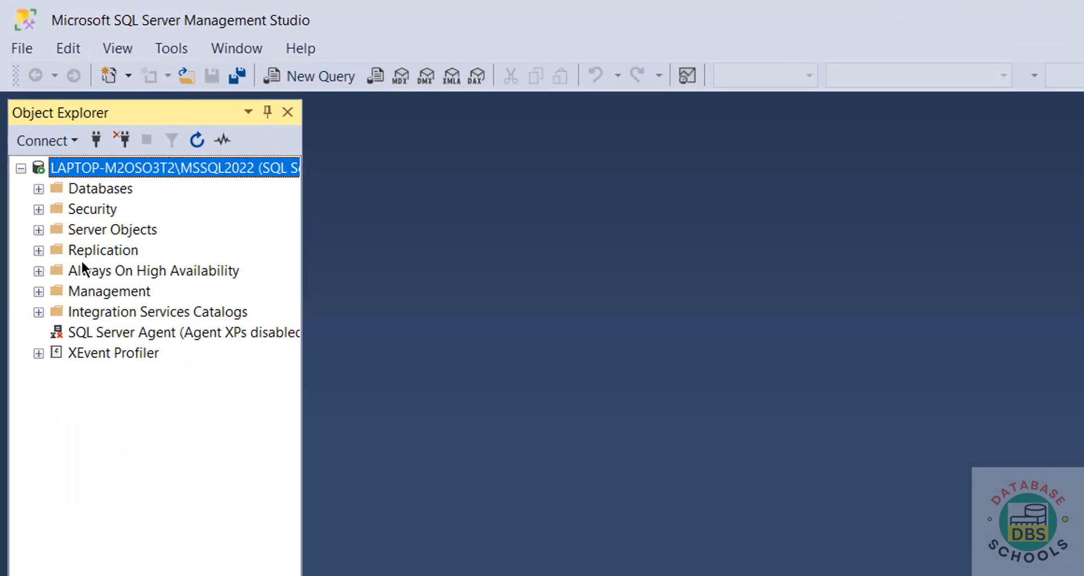
- Create a new database named sqldb on the MSSQL2022 instance, keeping the default owner and file settings
click(39, 188)
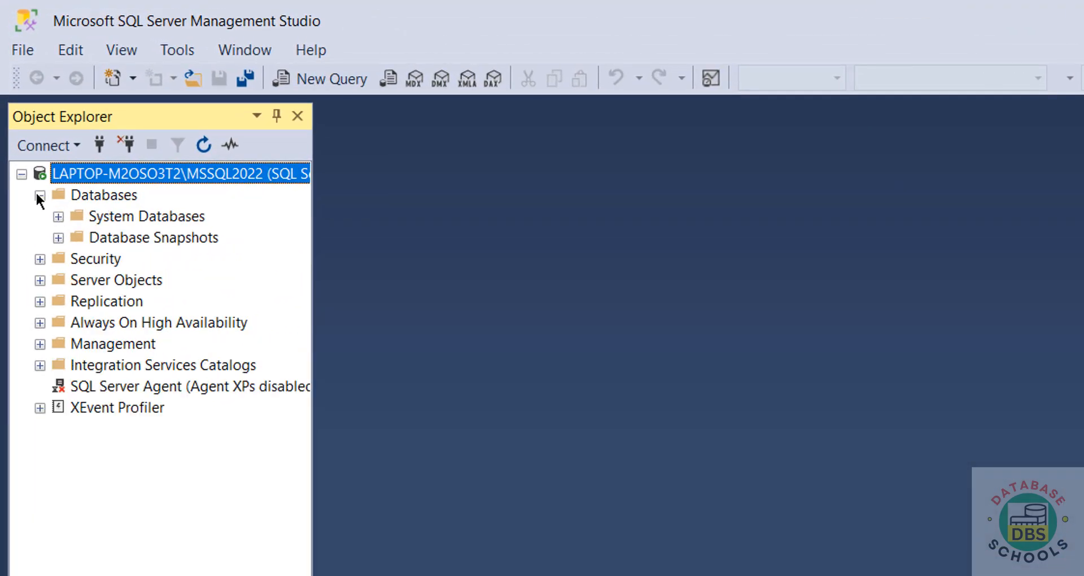
right_click(100, 193)
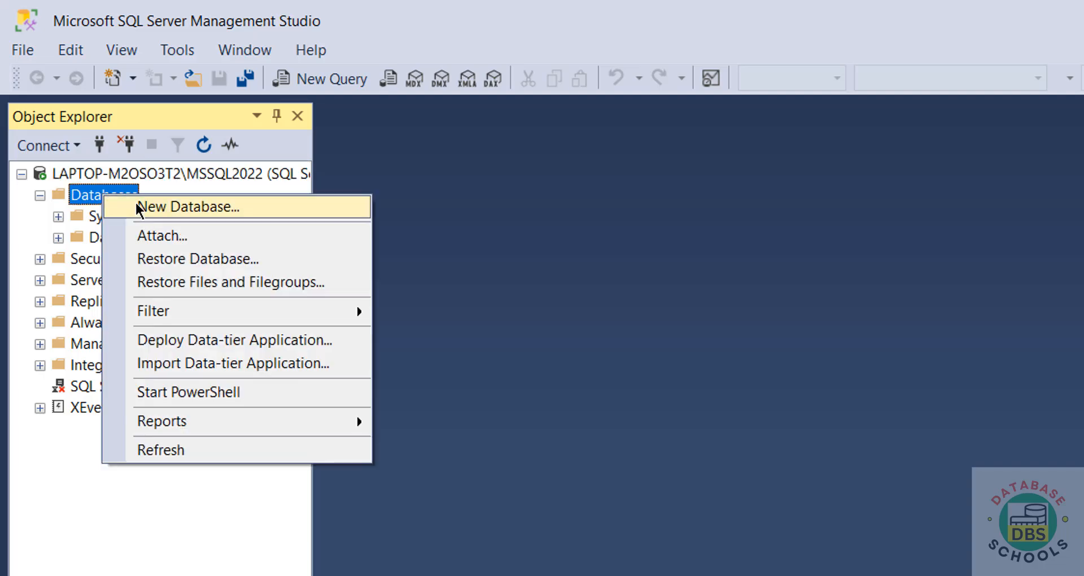
click(136, 202)
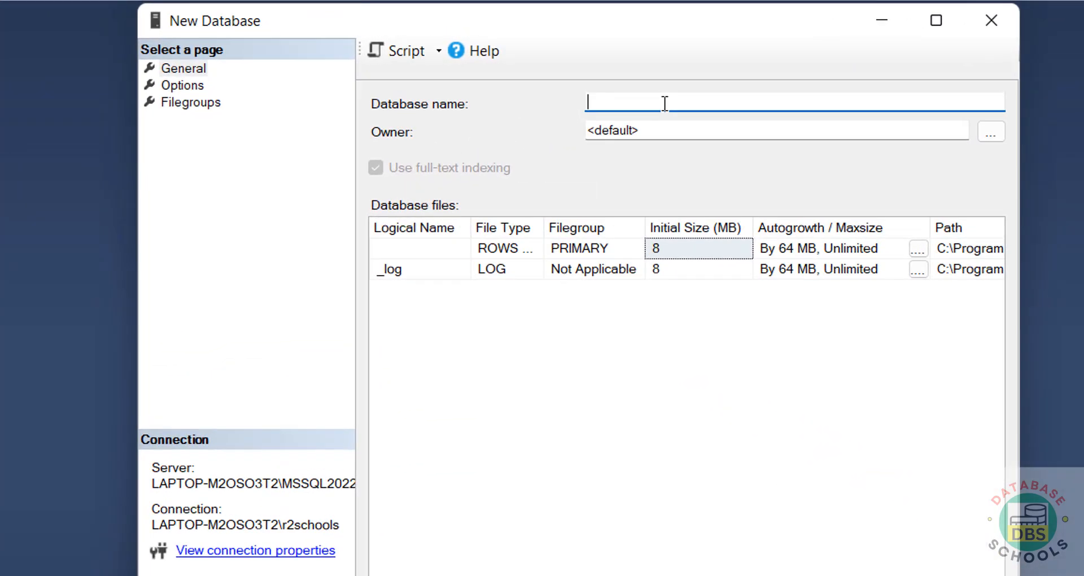
text(sqldb)
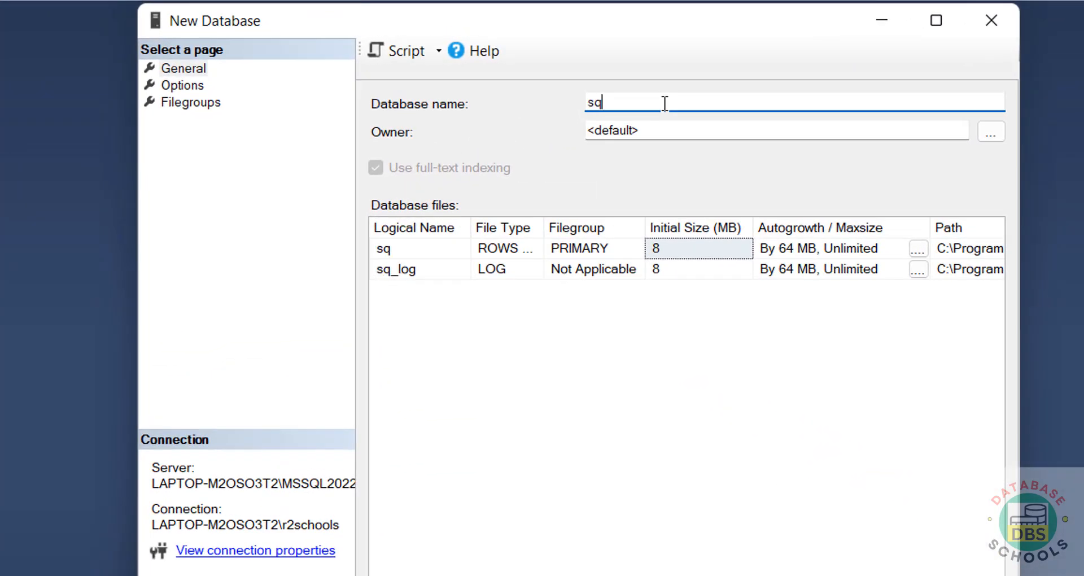
click(519, 106)
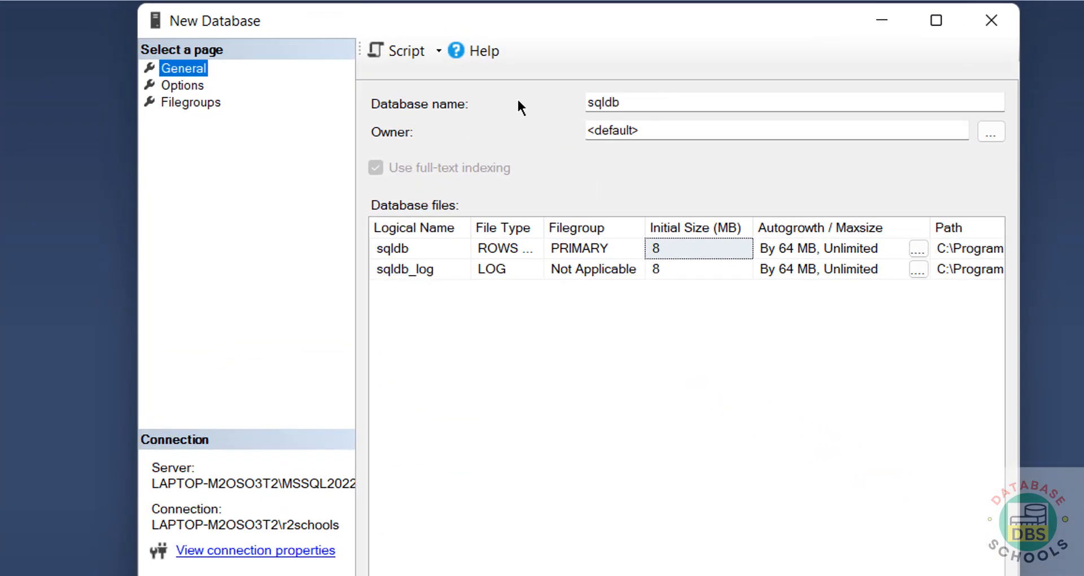
click(706, 132)
click(991, 133)
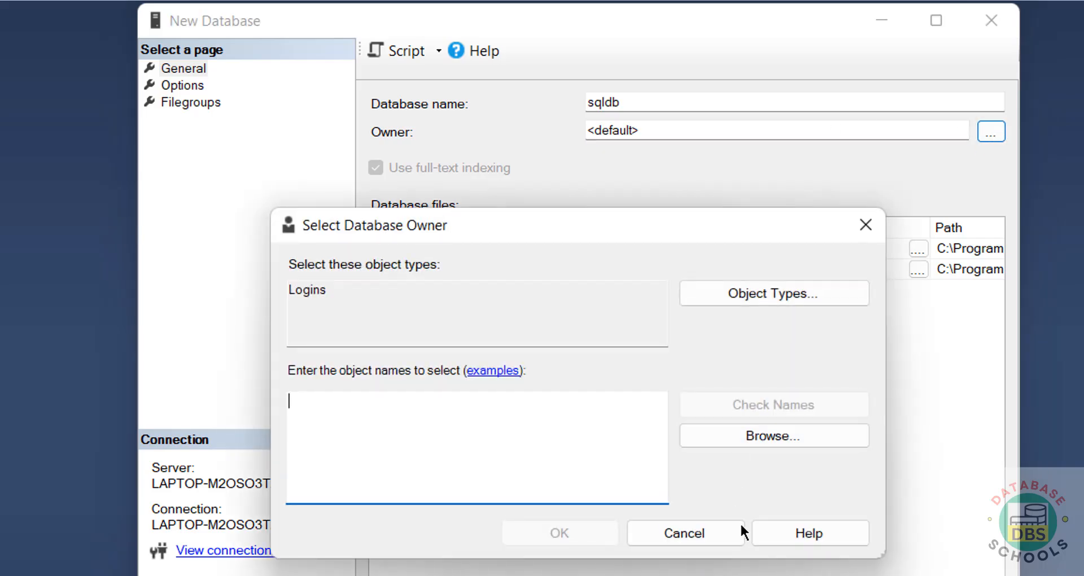
click(704, 536)
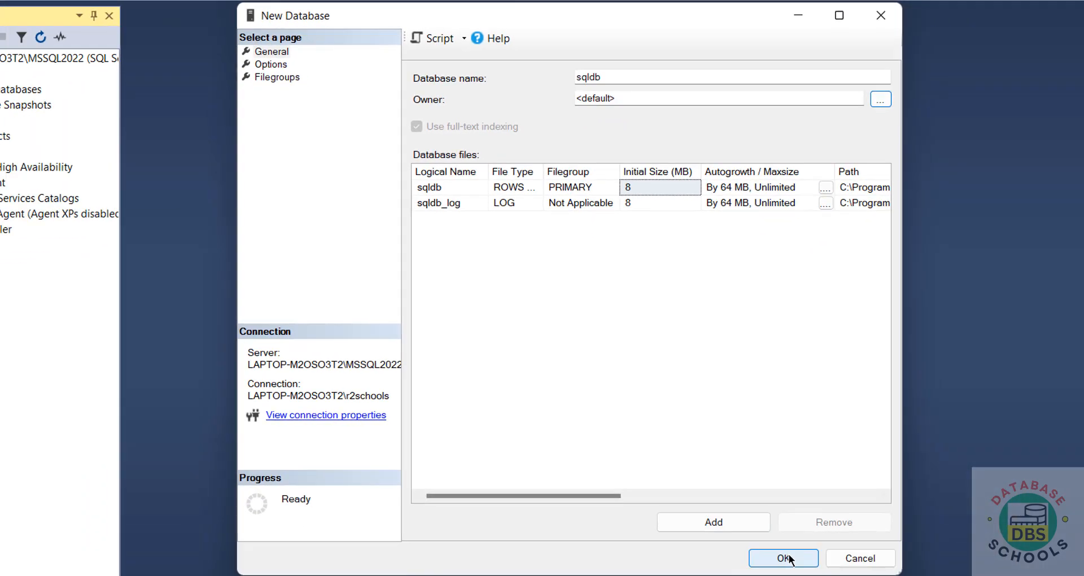
click(785, 558)
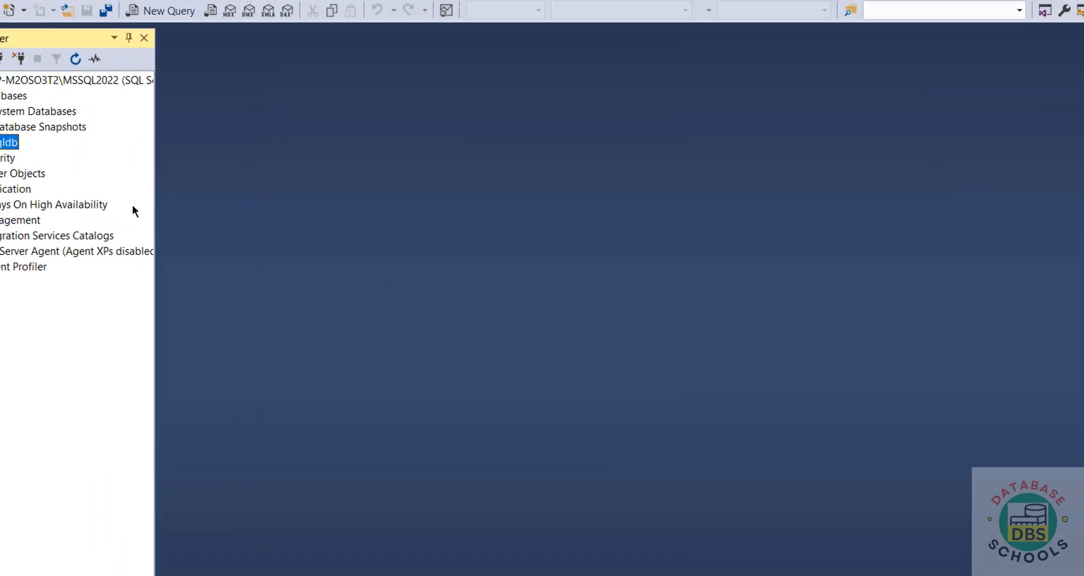
- Create a new server login with SQL Server authentication, entering its login name and filling in the password and password confirmation
click(29, 205)
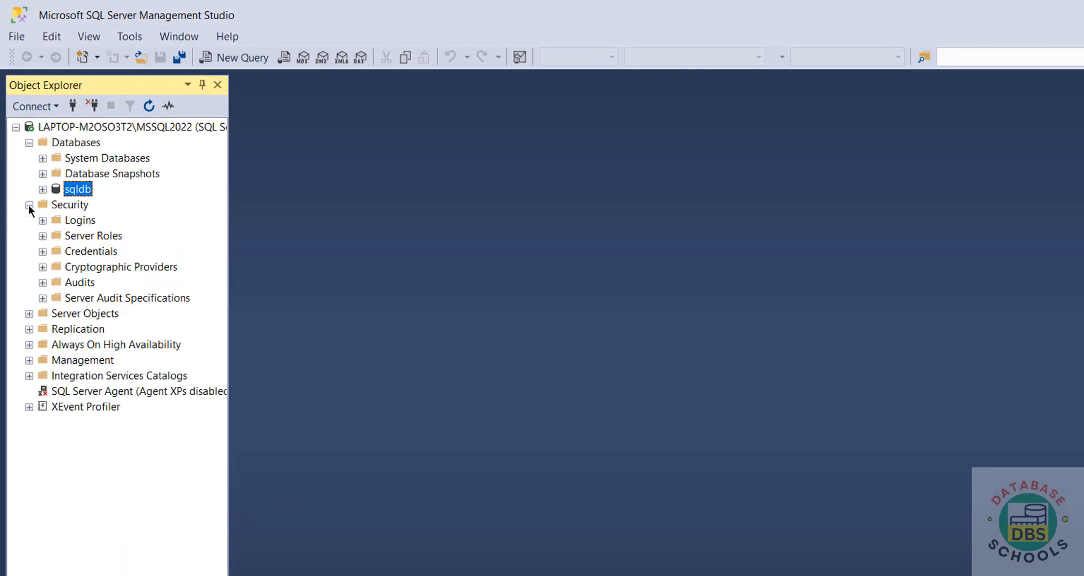
click(42, 221)
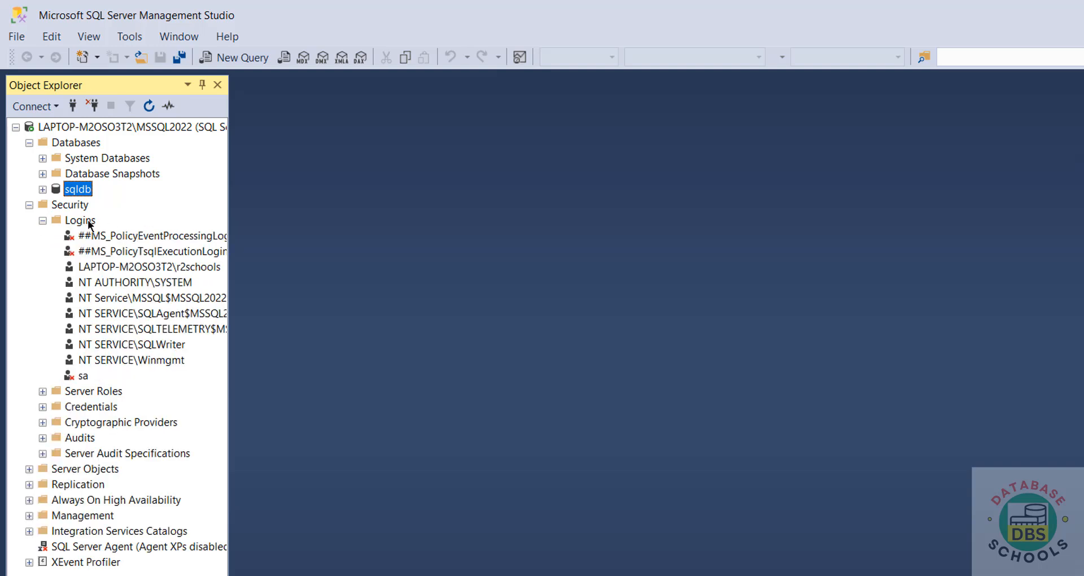
right_click(88, 224)
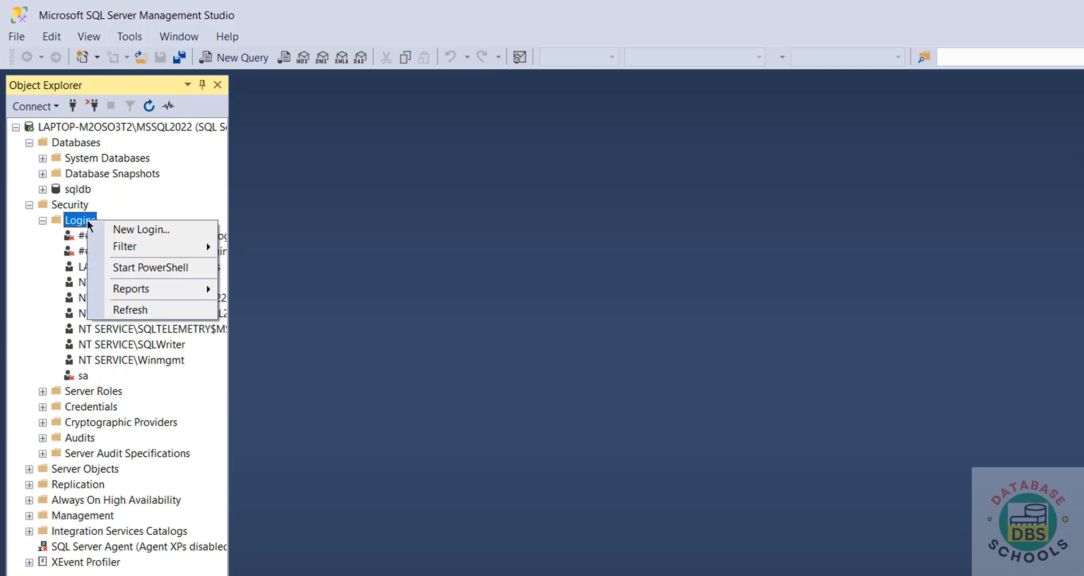
click(117, 231)
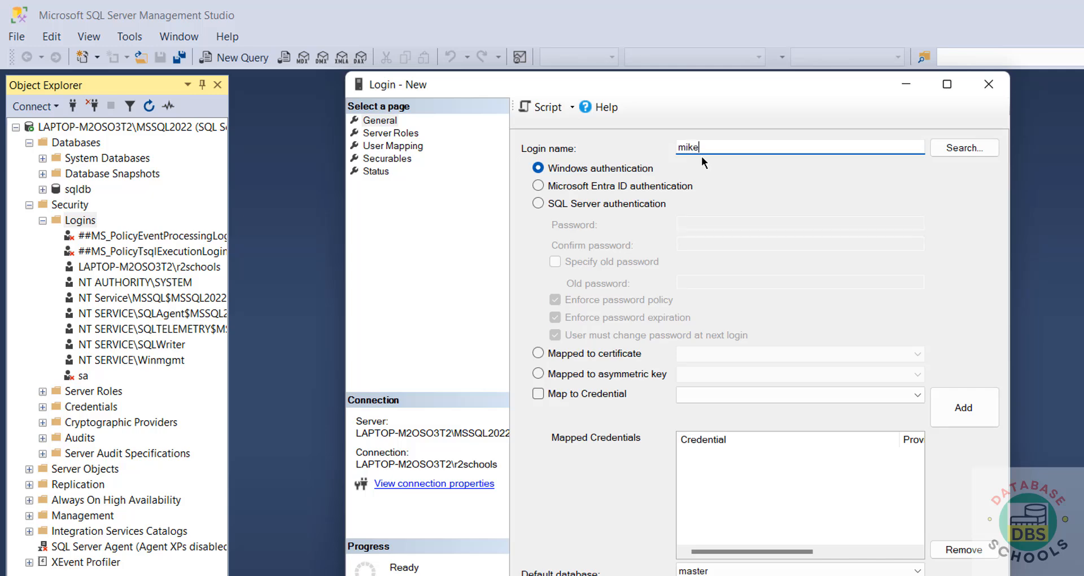
click(556, 204)
click(690, 226)
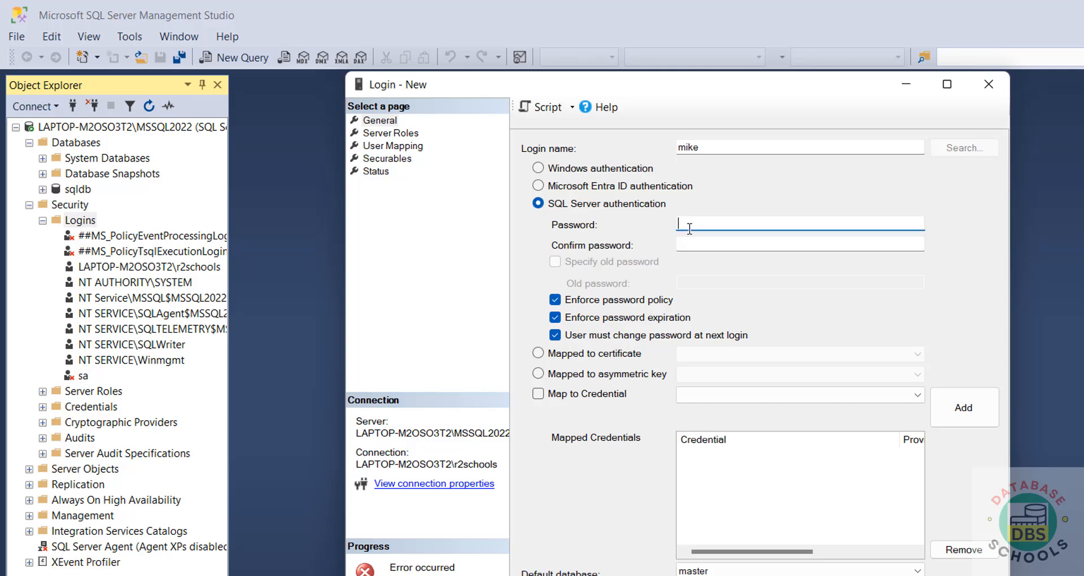
text(•••••••••)
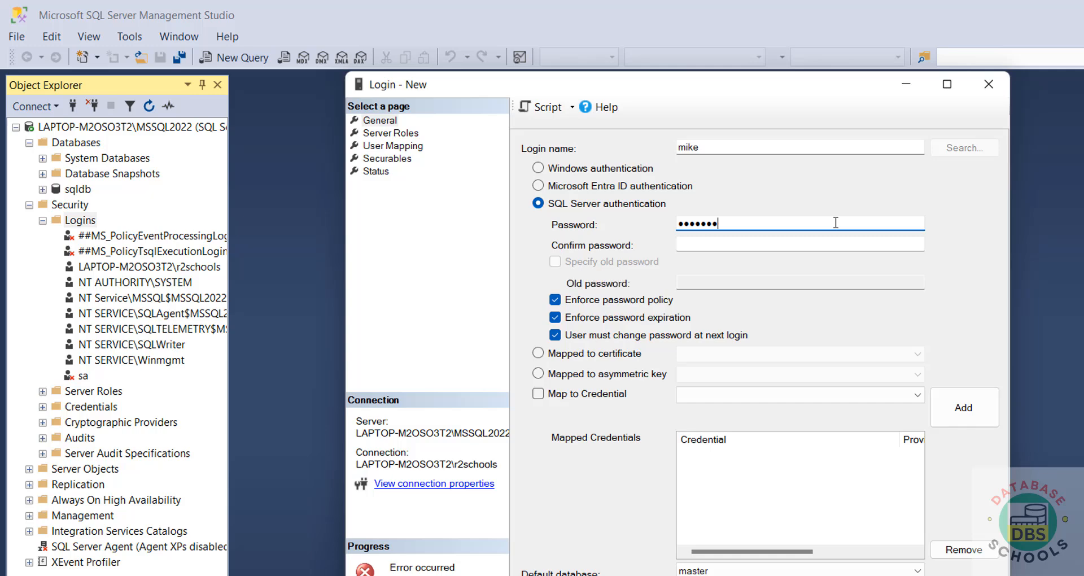
click(844, 242)
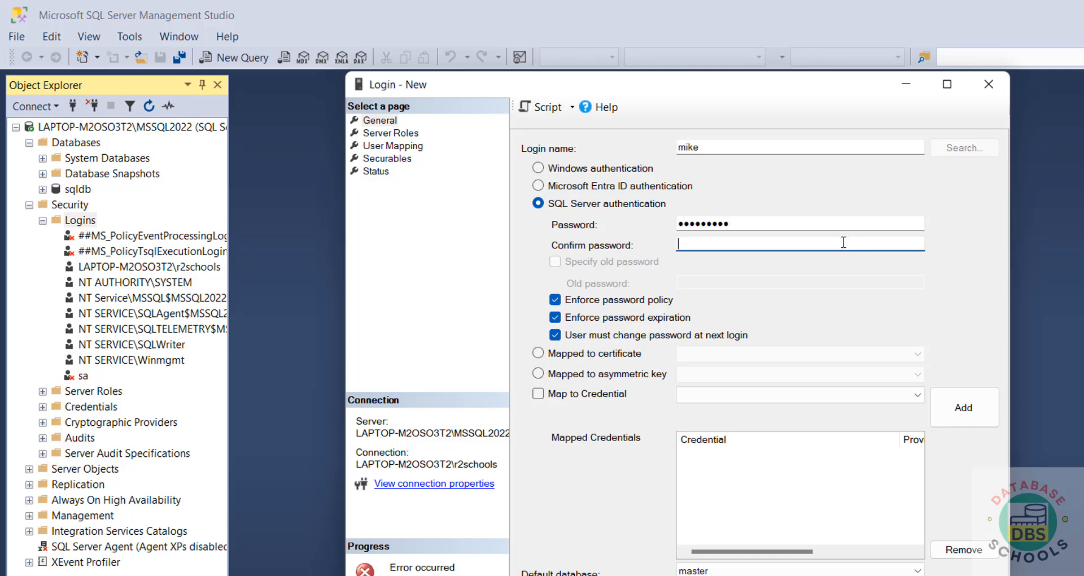
text(•••••••••)
key(Return)
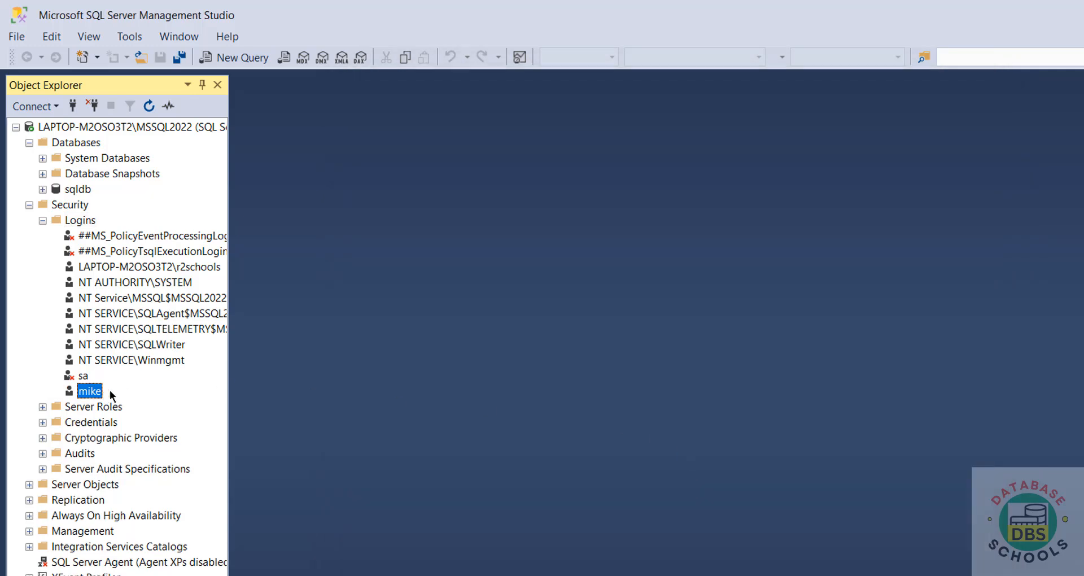
click(43, 220)
- Switch to File Explorer and delete the installers SSMS-Setup-ENU.exe and SQL2022-SSEI-Eval.exe from the Downloads folder
click(706, 575)
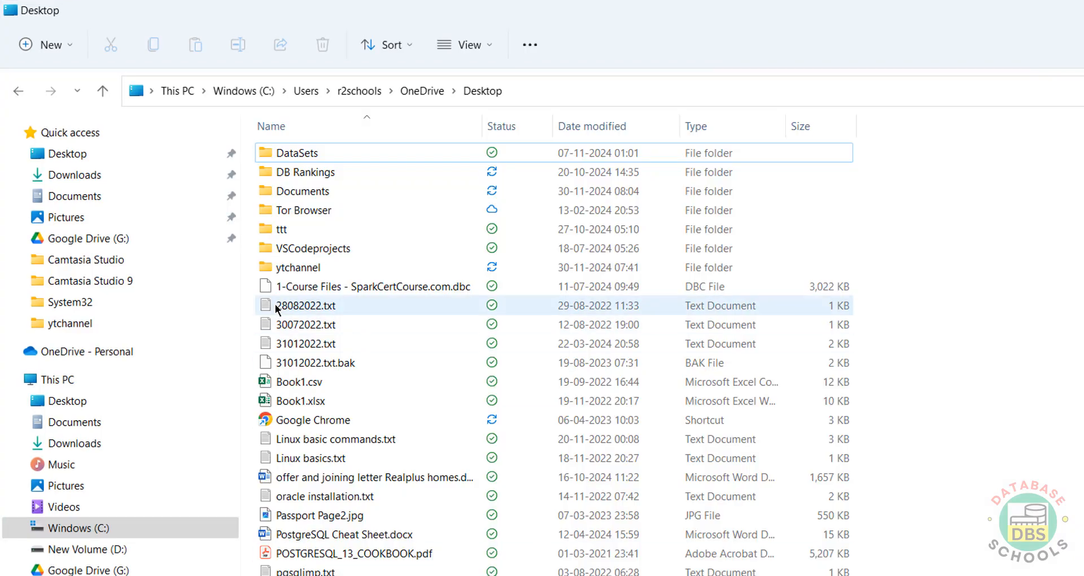
click(74, 175)
click(376, 178)
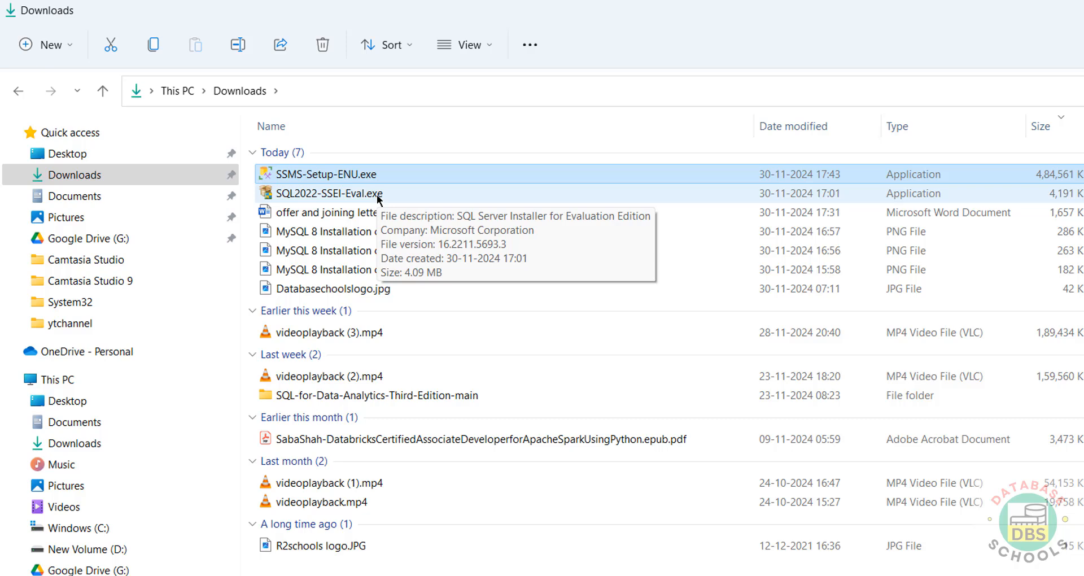
ctrl+click(378, 195)
key(Delete)
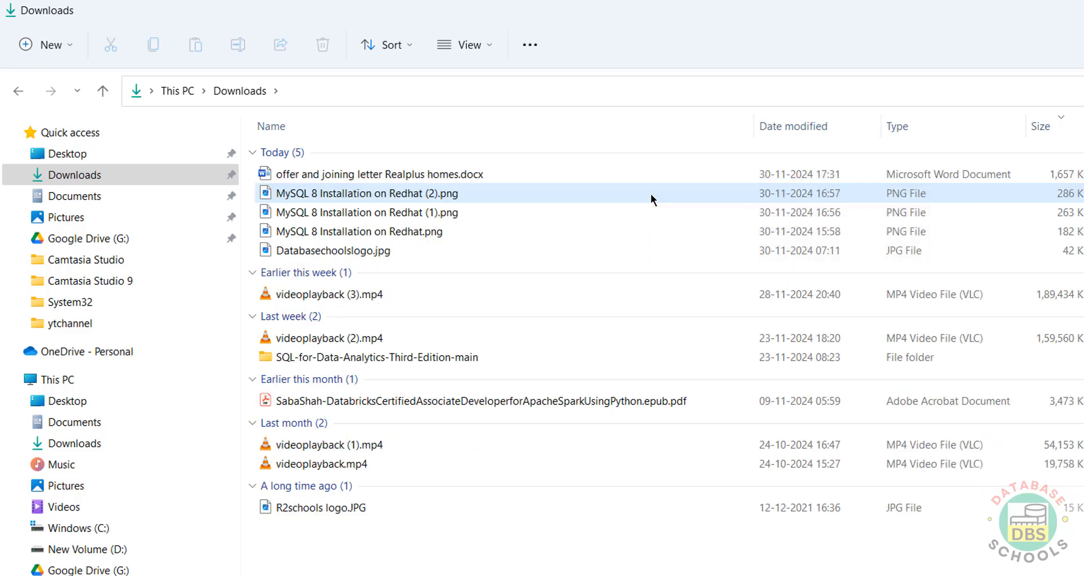
- Open the SQL2022 folder on drive C: and select the Evaluation_ENU folder and Eval_filelist_ENU.snp
click(78, 527)
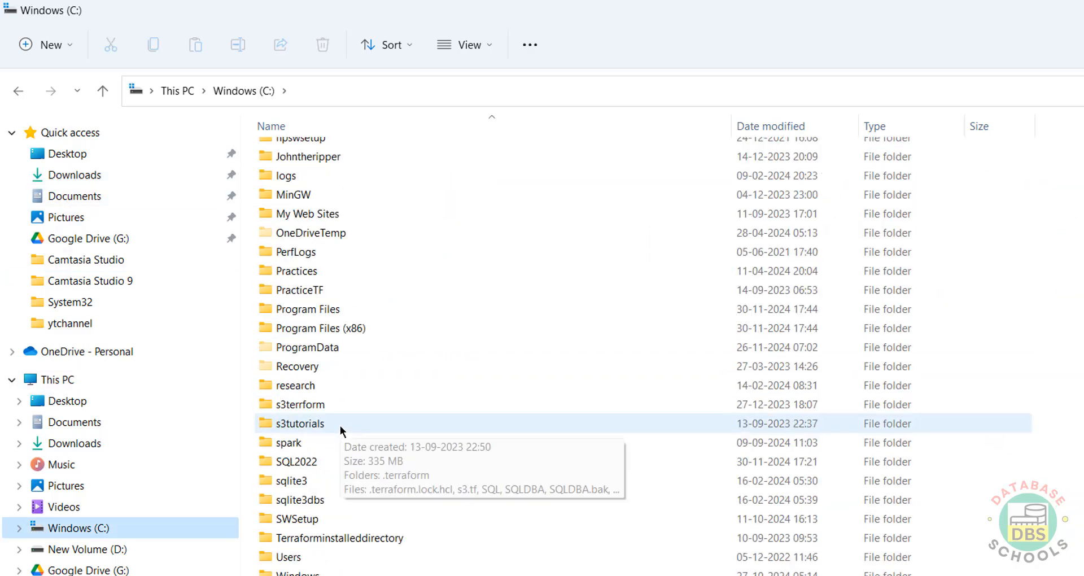
double_click(306, 462)
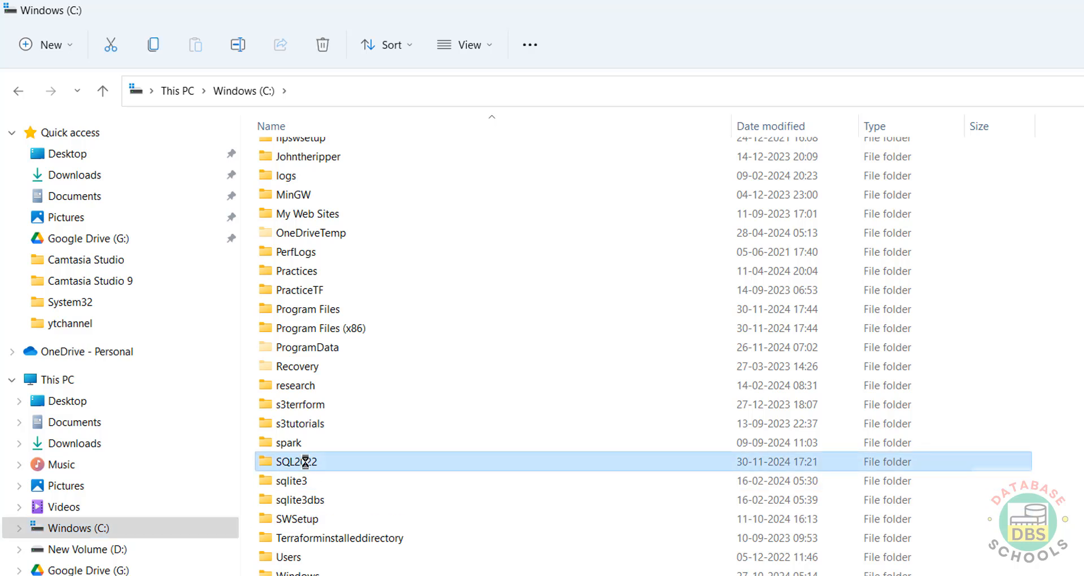
drag(395, 262, 296, 144)
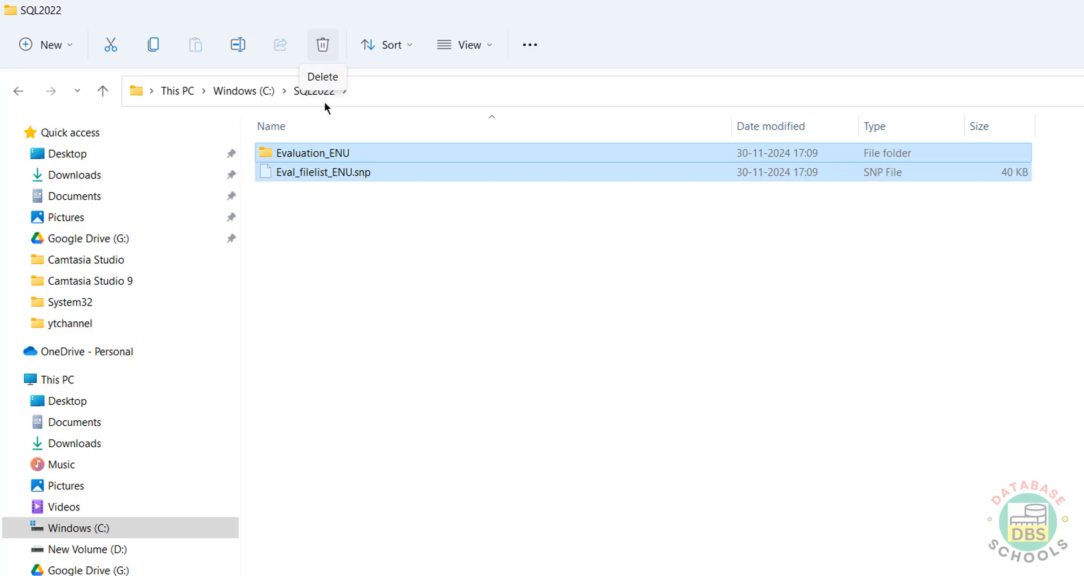
click(652, 384)
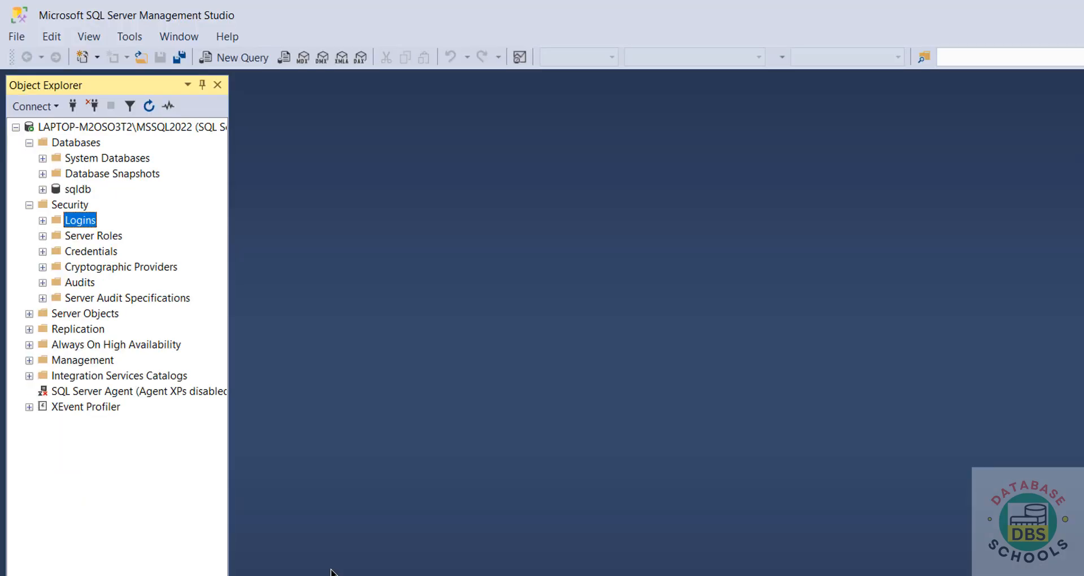